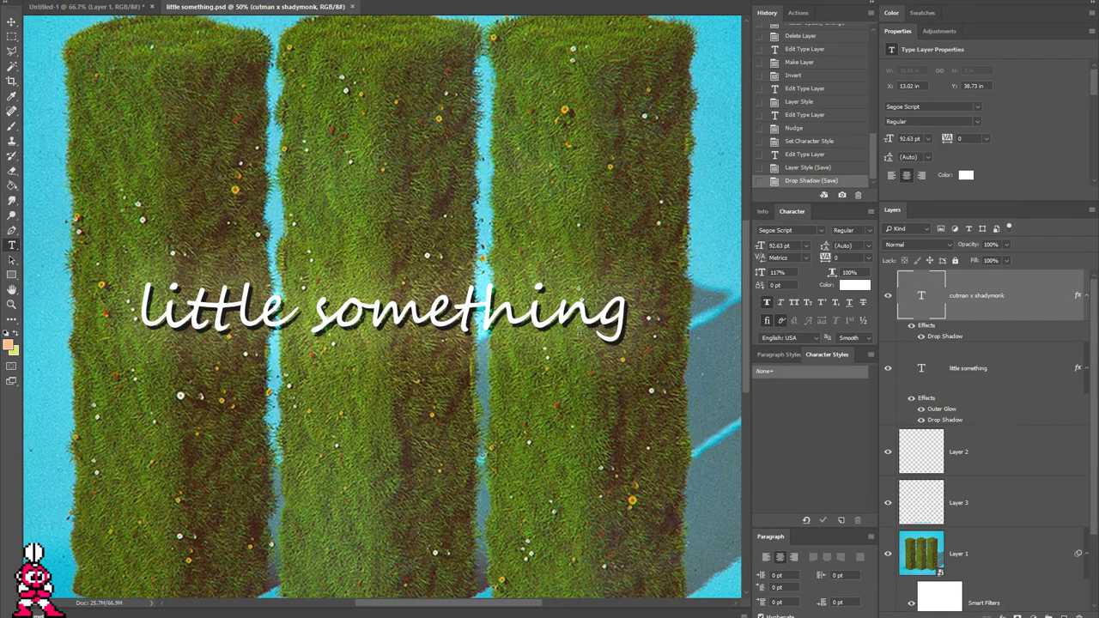
- Turn off Outer Glow and widen the 'little something' drop shadow to size 54 with more spread
double_click(945, 420)
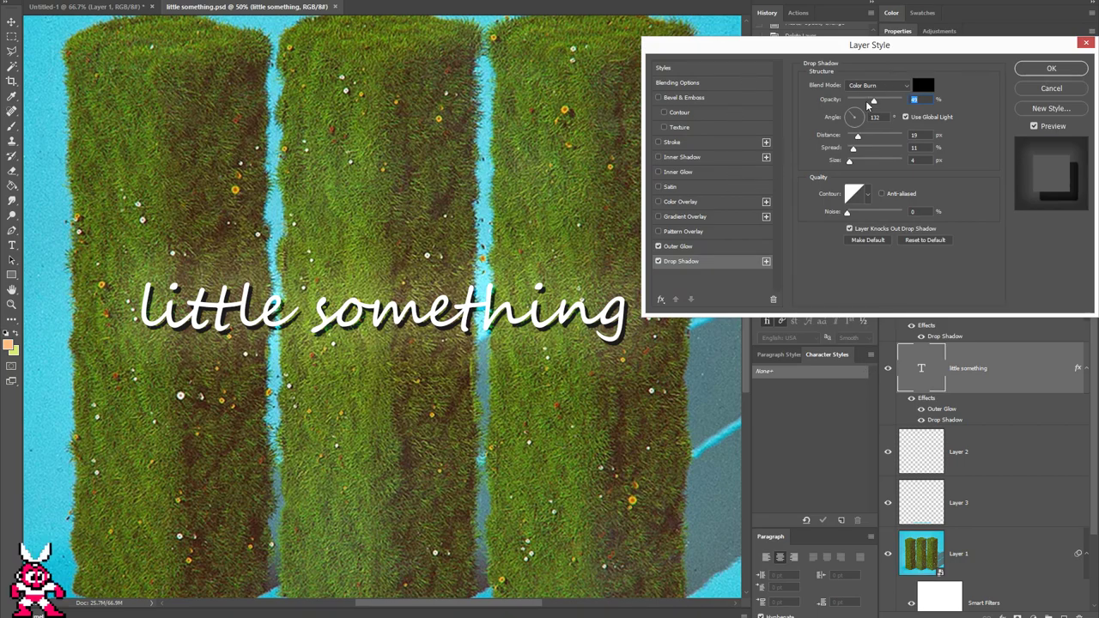
drag(850, 162, 884, 161)
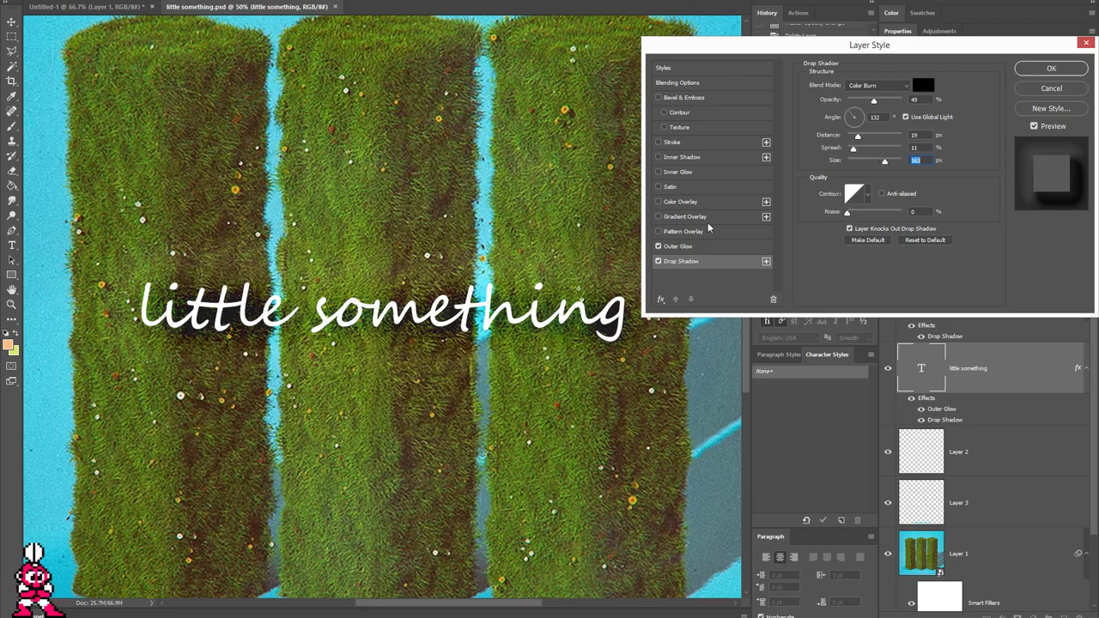
click(658, 246)
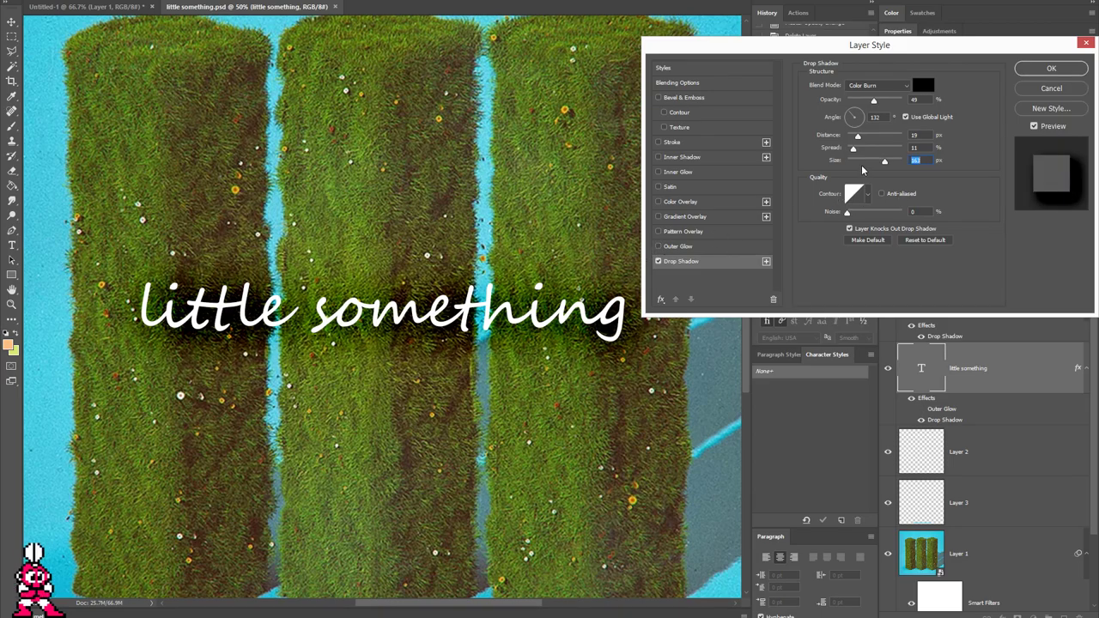
mouse_move(884, 162)
mouse_down()
mouse_move(860, 161)
mouse_move(862, 149)
mouse_move(902, 148)
mouse_up()
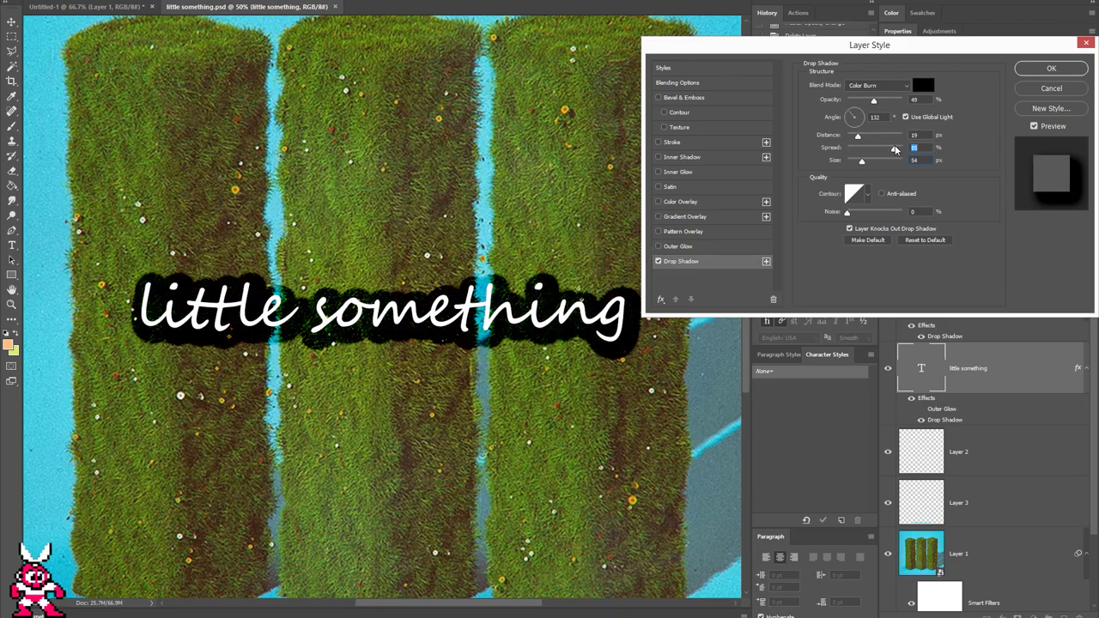
- Set the drop shadow to Normal at 100% opacity, spread about 79% and size 26 px
click(870, 86)
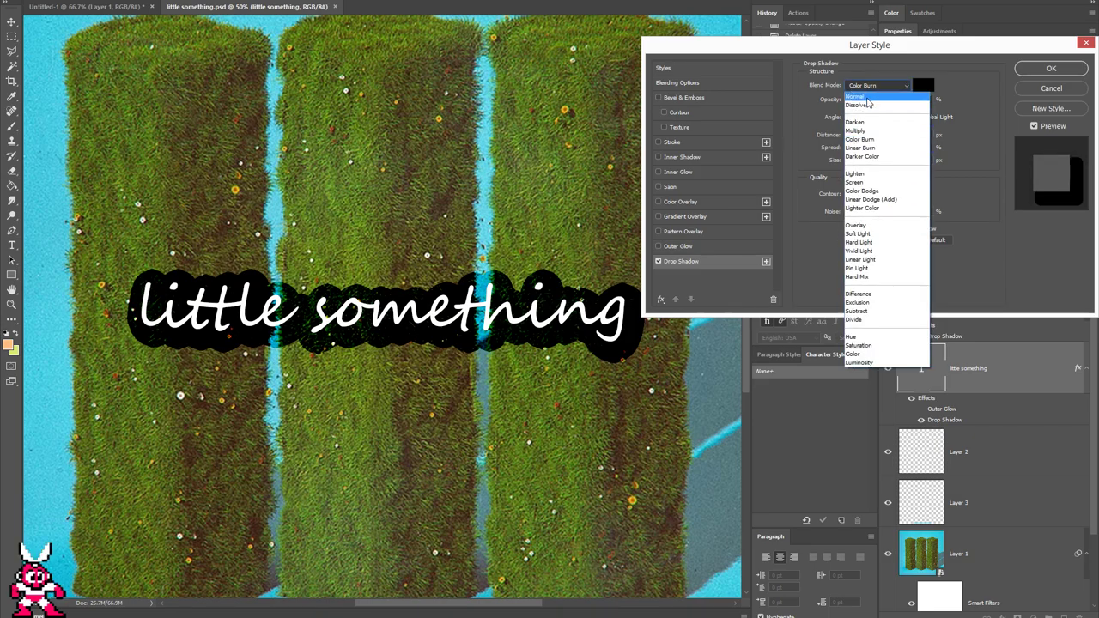
drag(873, 100, 917, 103)
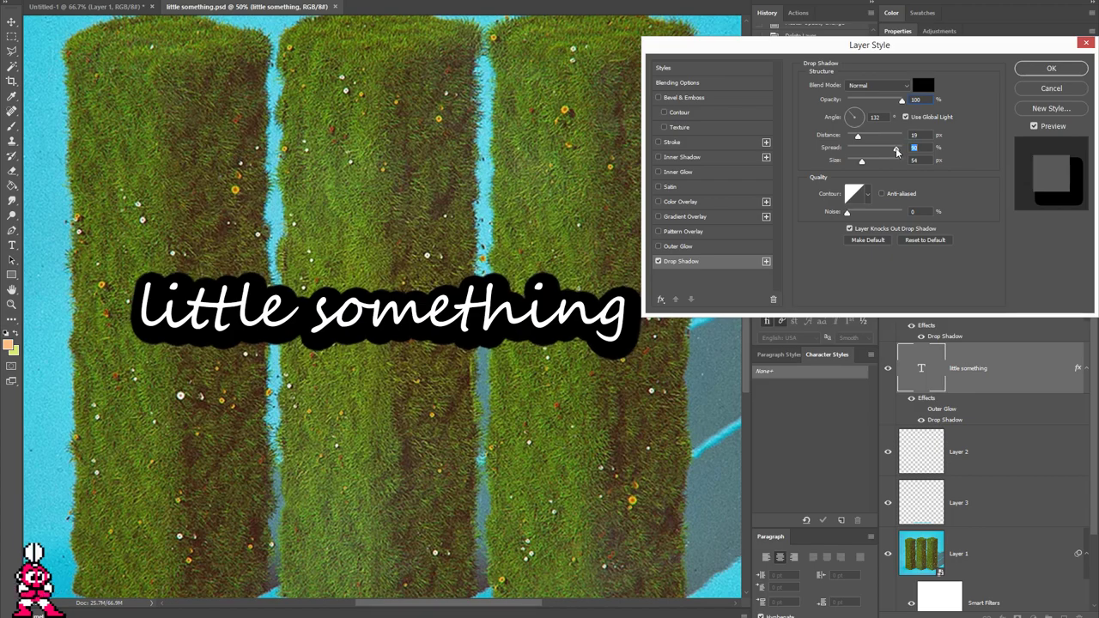
mouse_move(900, 149)
mouse_down()
mouse_move(867, 150)
mouse_move(901, 148)
mouse_move(855, 165)
mouse_up()
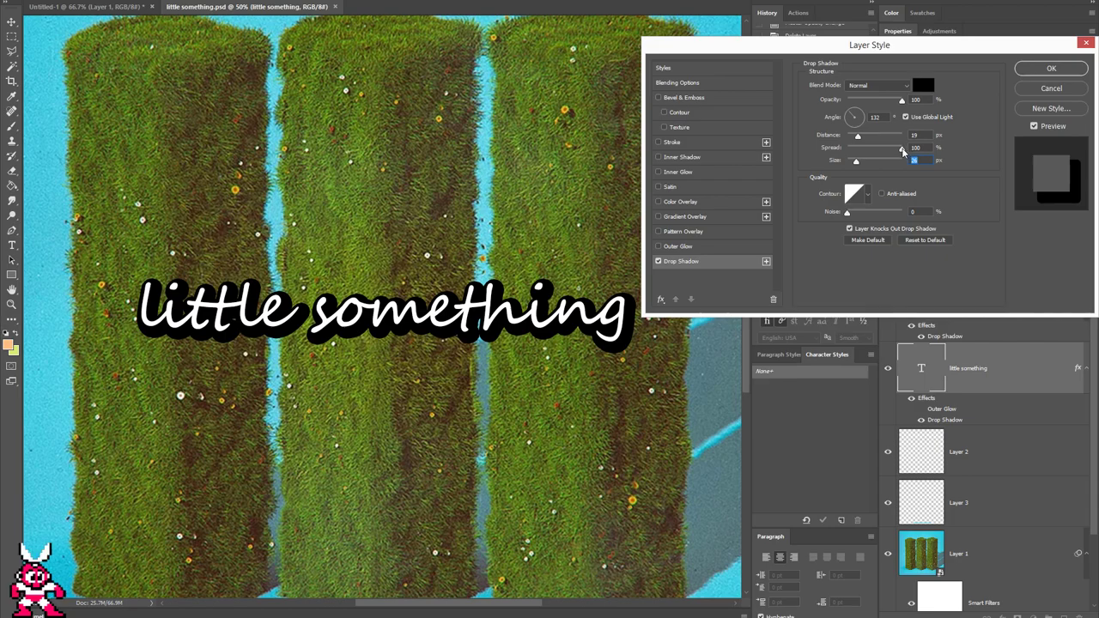
mouse_move(901, 151)
mouse_down()
mouse_move(844, 138)
mouse_move(855, 143)
mouse_up()
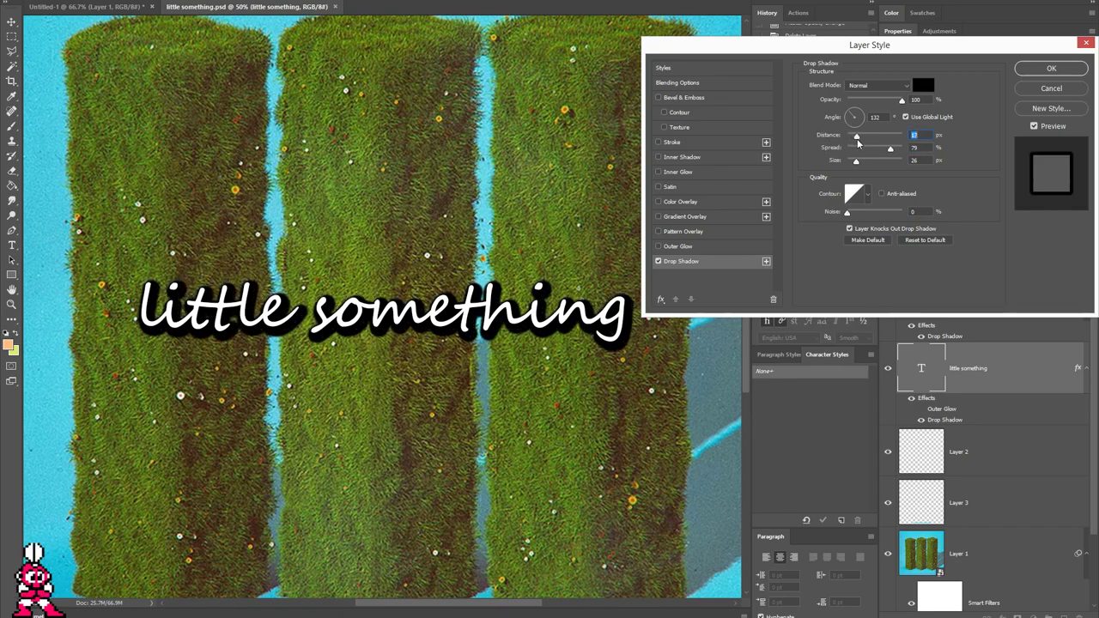
- Zoom in on the title and set shadow distance to 14 px and spread to 84%
key(ctrl+plus)
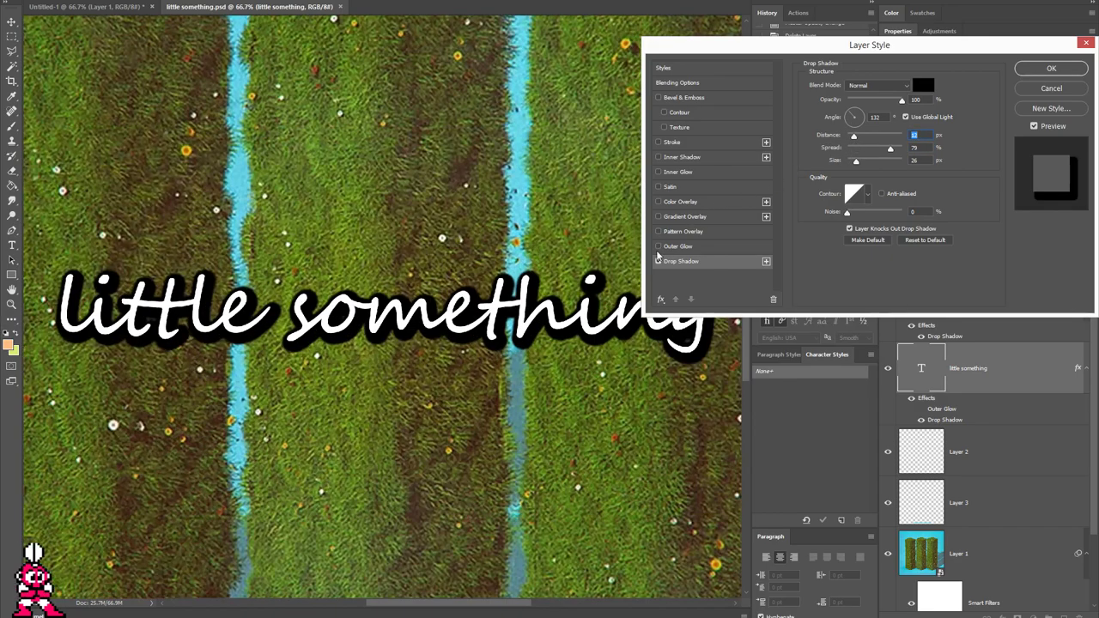
key(ctrl+plus)
key(ctrl+plus)
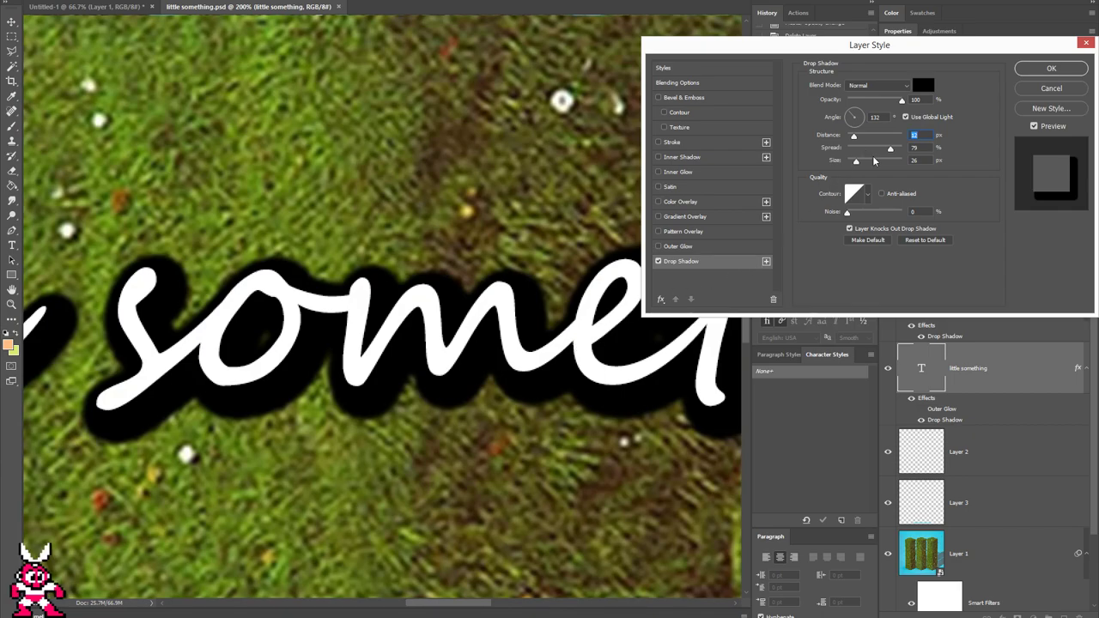
key(Up)
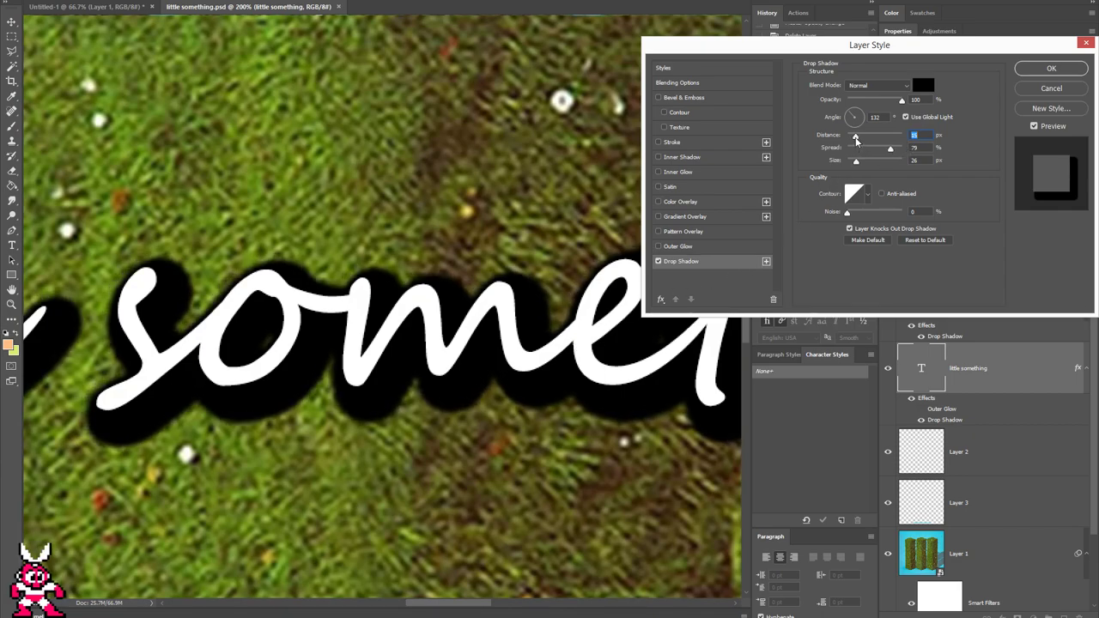
drag(895, 149, 895, 151)
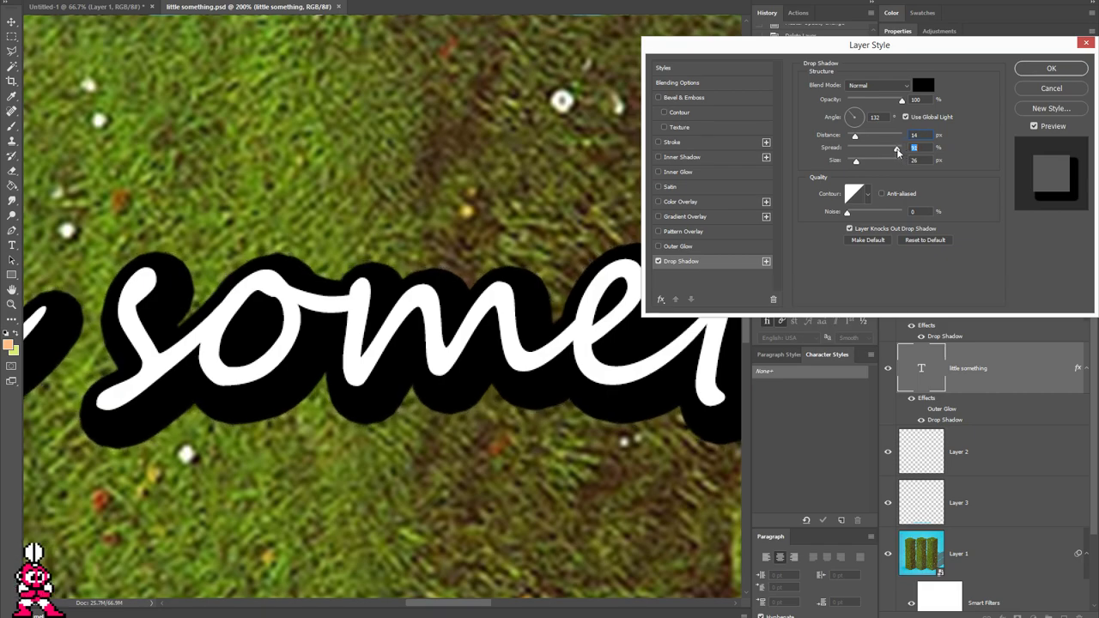
double_click(914, 146)
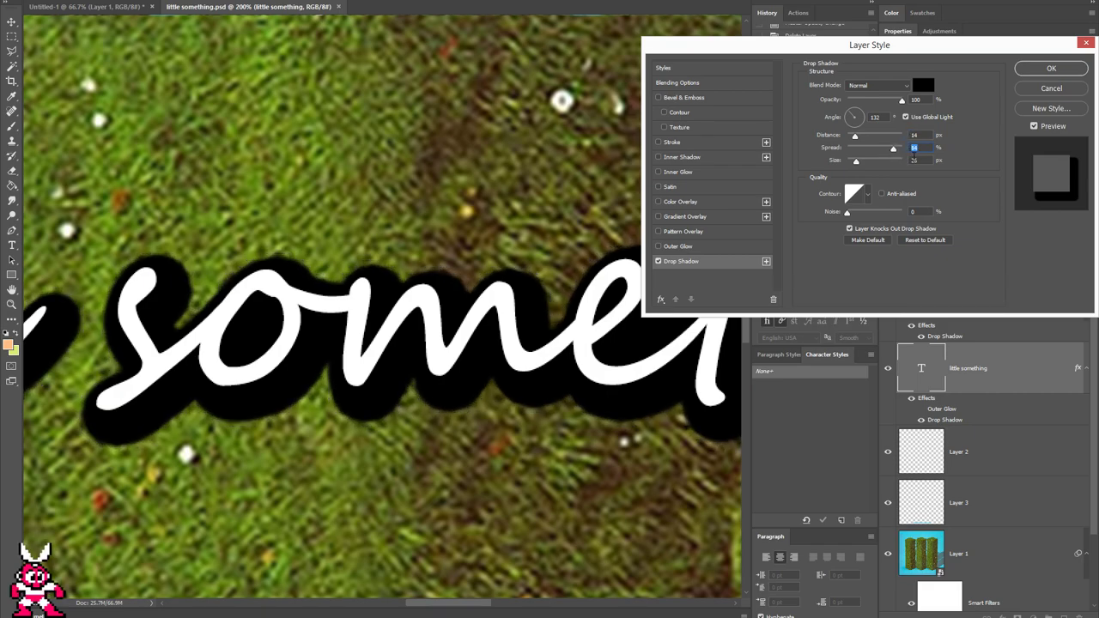
- Fine-tune the shadow size, then zoom out and back in to check the result
double_click(915, 161)
key(Down)
key(Down)
key(Down)
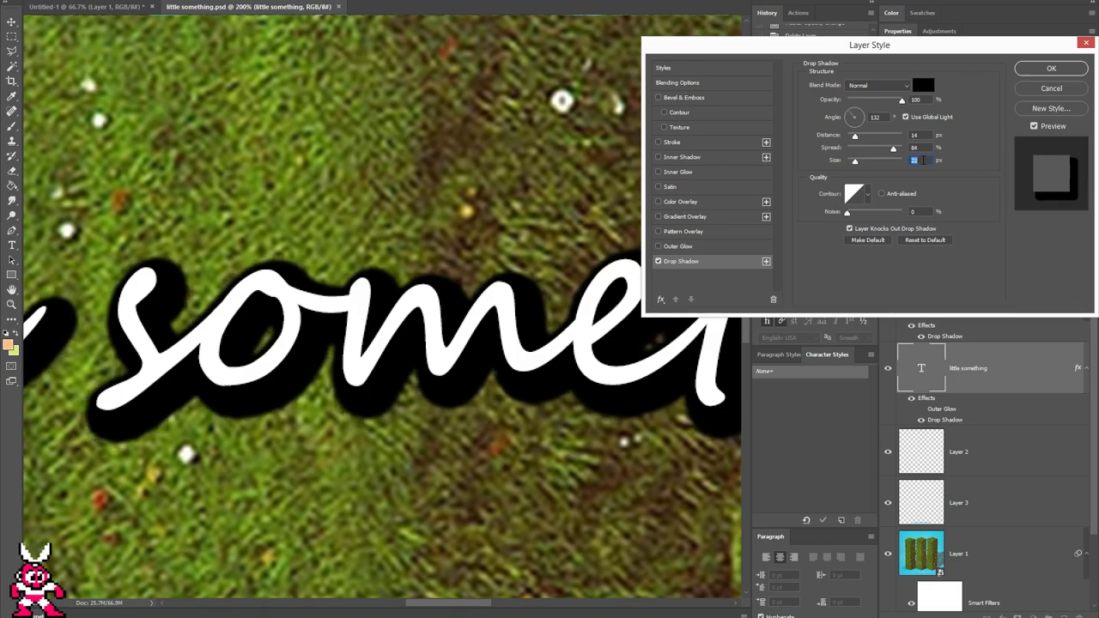
key(Down)
key(Down)
key(Down)
key(Down)
key(Down)
key(Up)
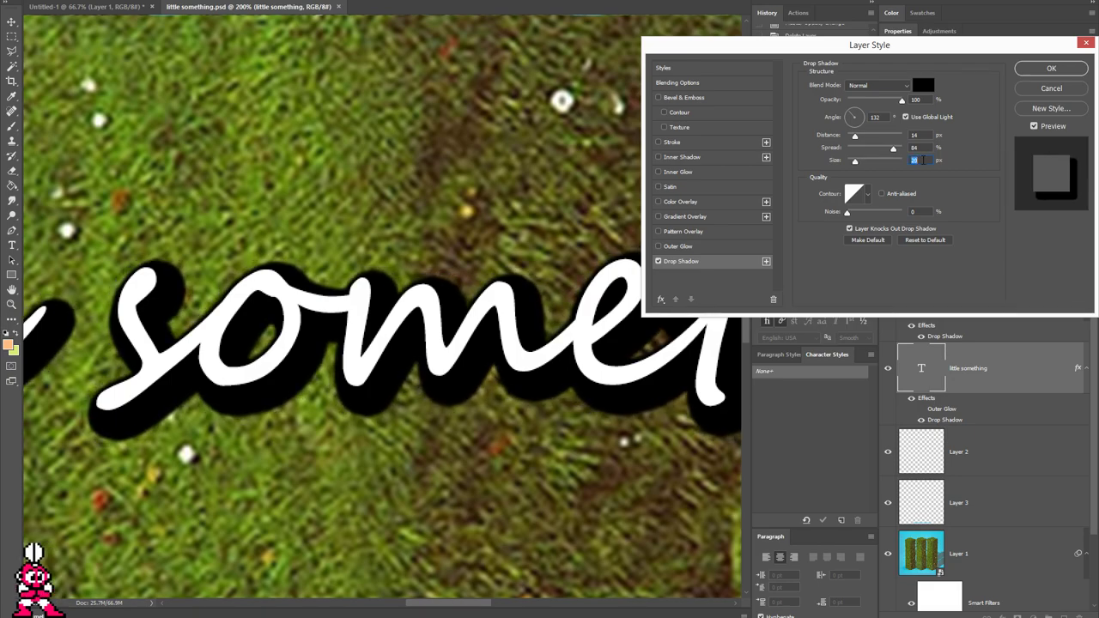
key(Up)
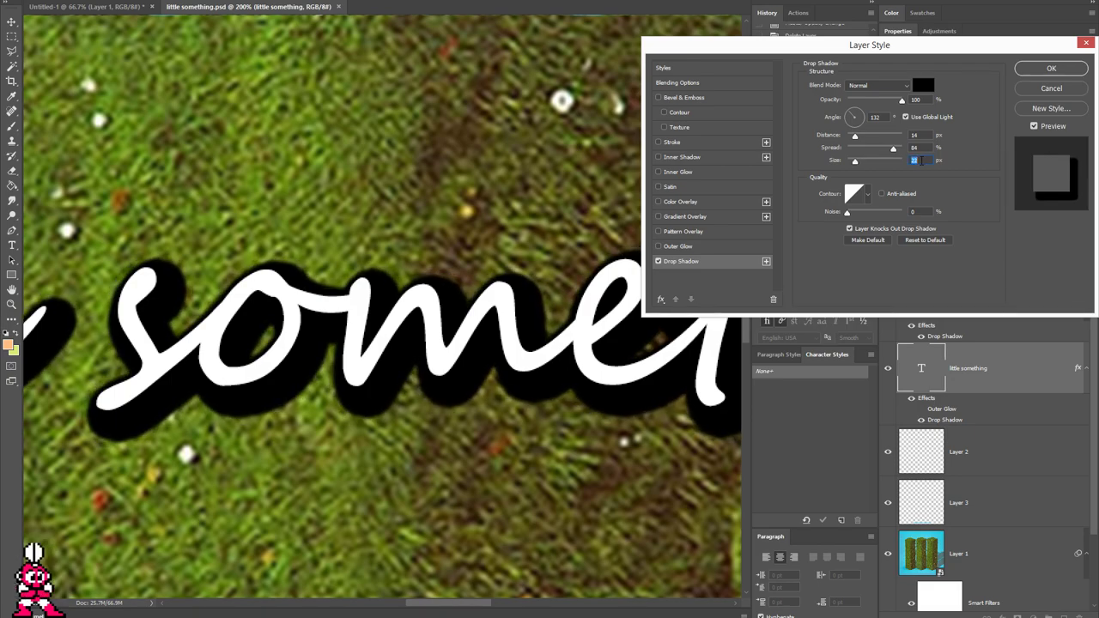
key(ctrl+minus)
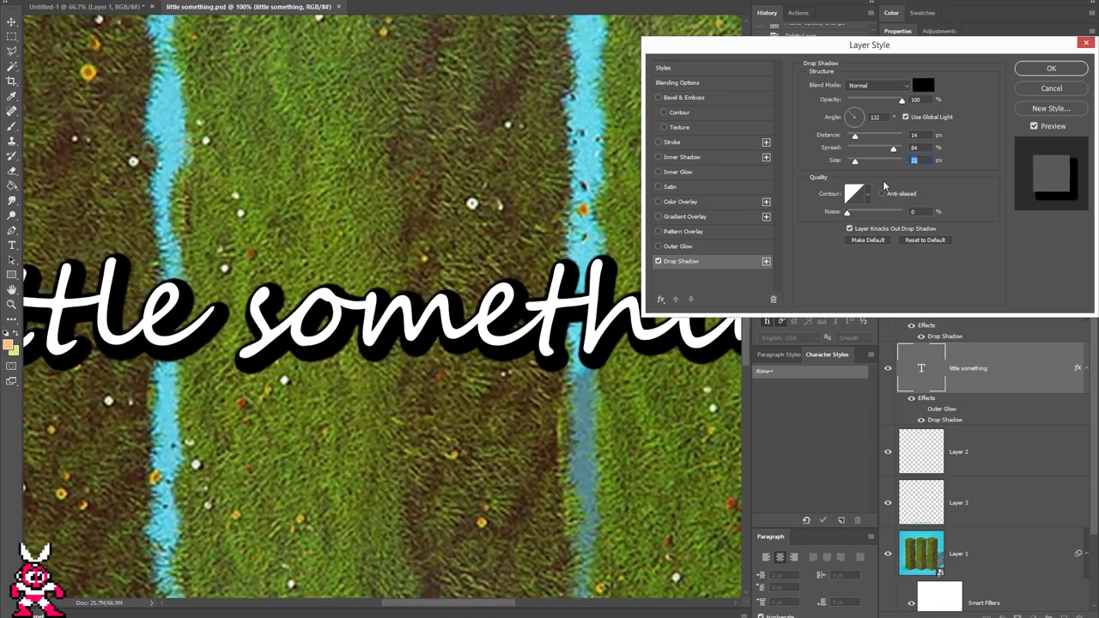
key(ctrl+minus)
key(ctrl+minus)
key(ctrl+minus)
key(ctrl+minus)
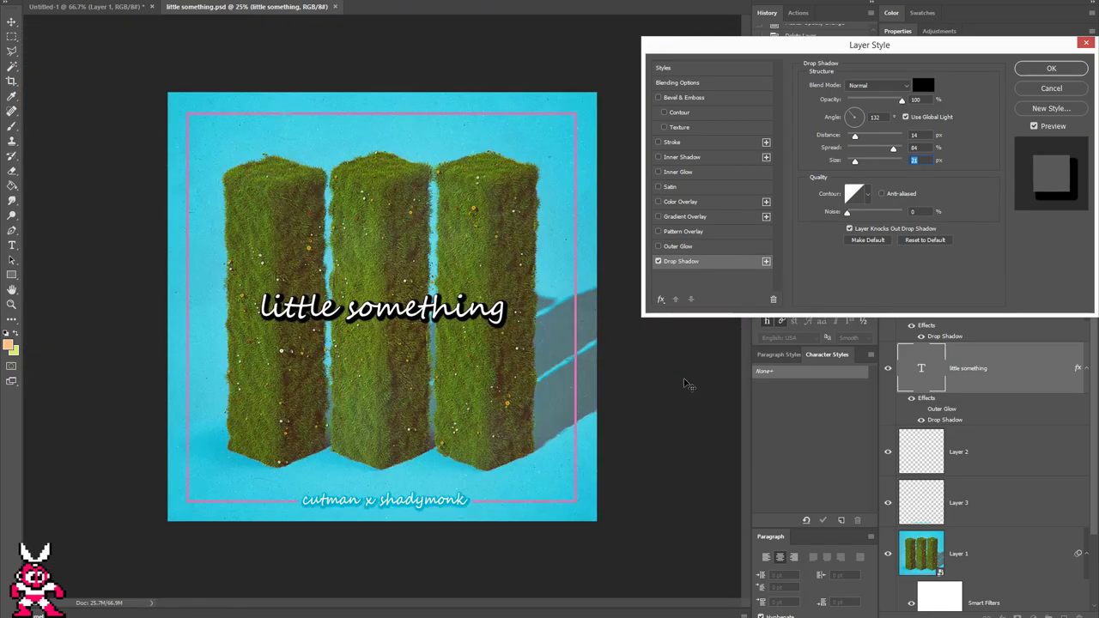
key(ctrl+plus)
key(ctrl+plus)
key(ctrl+plus)
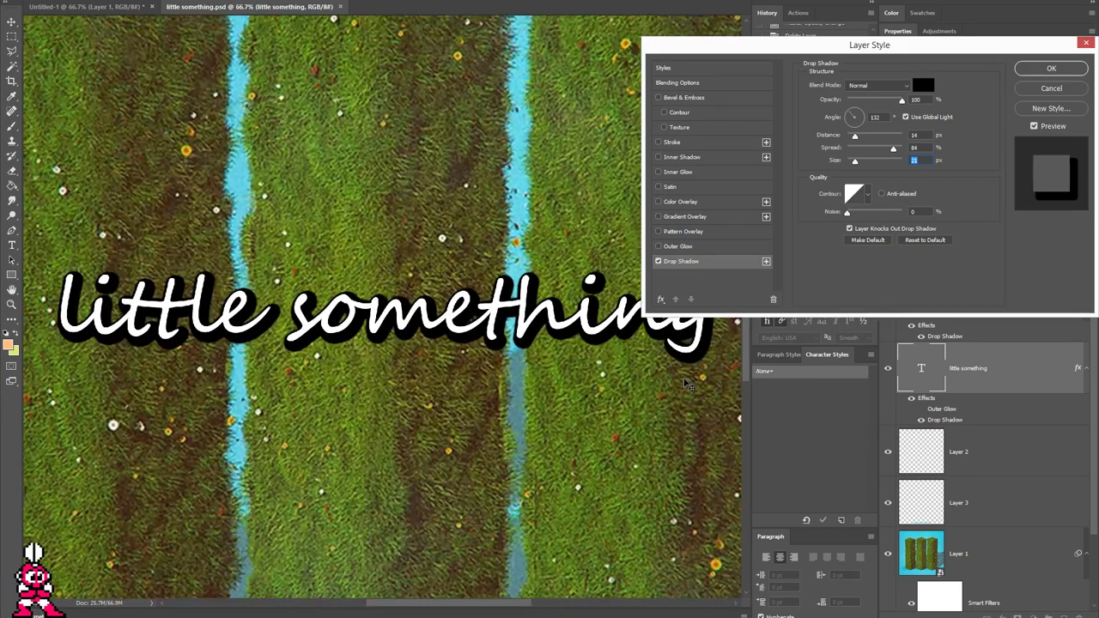
key(ctrl+plus)
key(ctrl+plus)
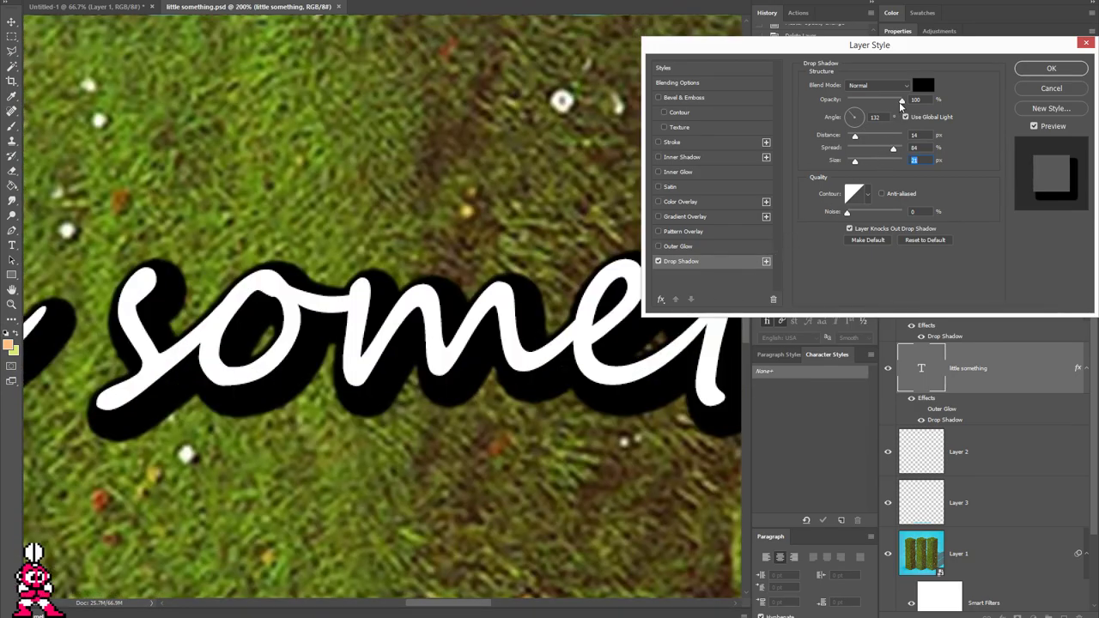
- Try Color Burn for the shadow with lower opacity, then try Darker Color
click(889, 85)
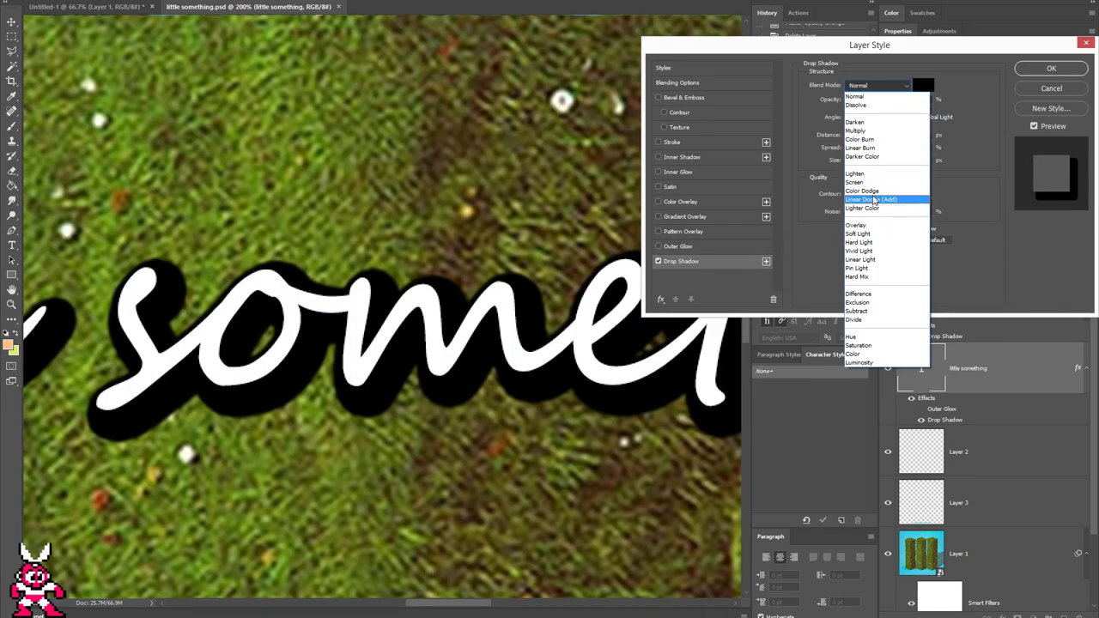
click(876, 139)
mouse_move(901, 100)
mouse_down()
mouse_move(852, 100)
mouse_move(904, 119)
mouse_move(876, 127)
mouse_up()
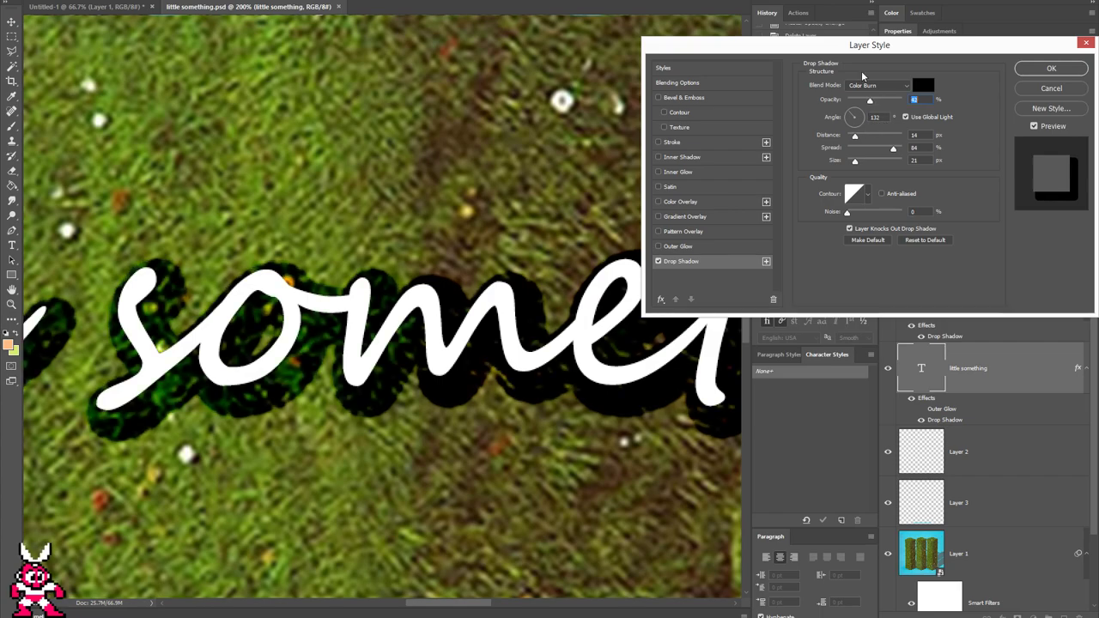
click(867, 85)
click(867, 86)
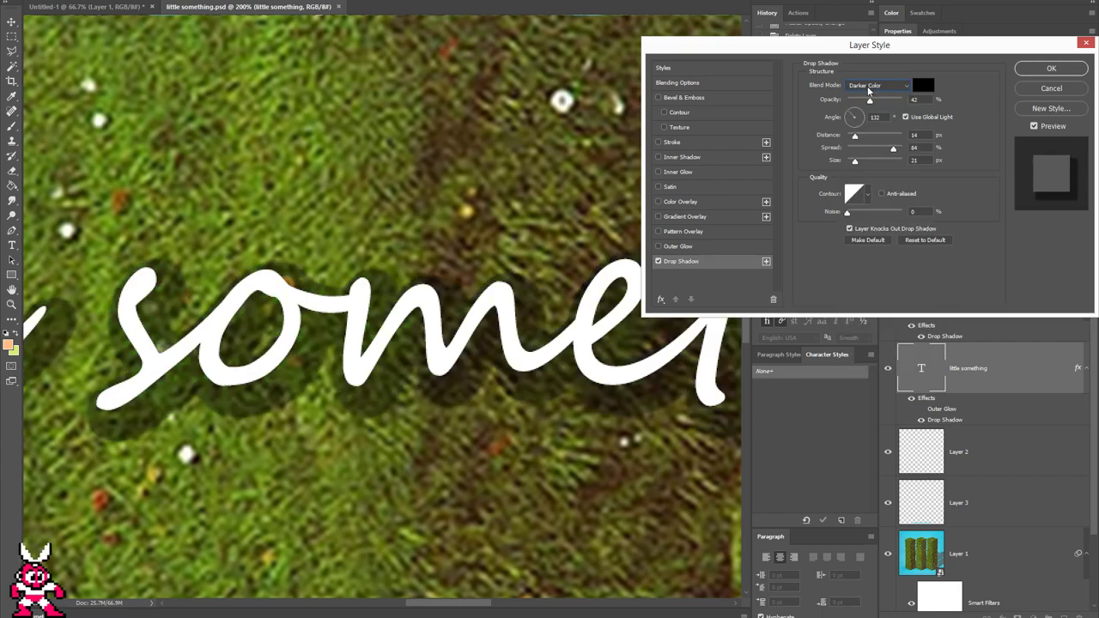
- Settle on Color Burn as the shadow blend mode and zoom to review the cover
scroll(867, 86, down, 1)
scroll(867, 85, down, 3)
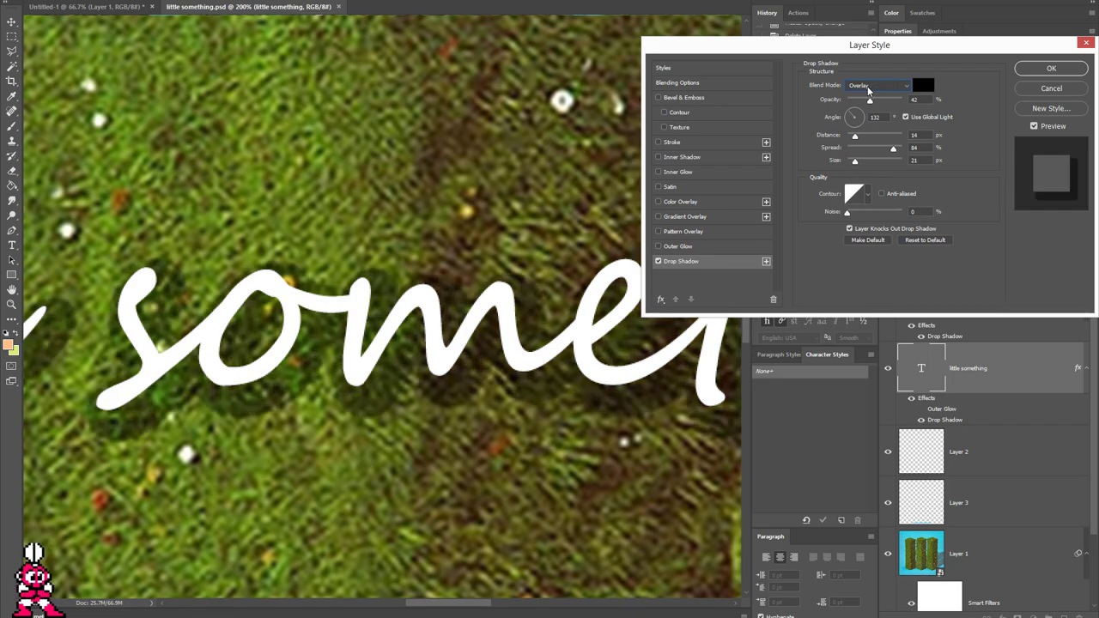
scroll(867, 86, down, 2)
scroll(867, 86, down, 1)
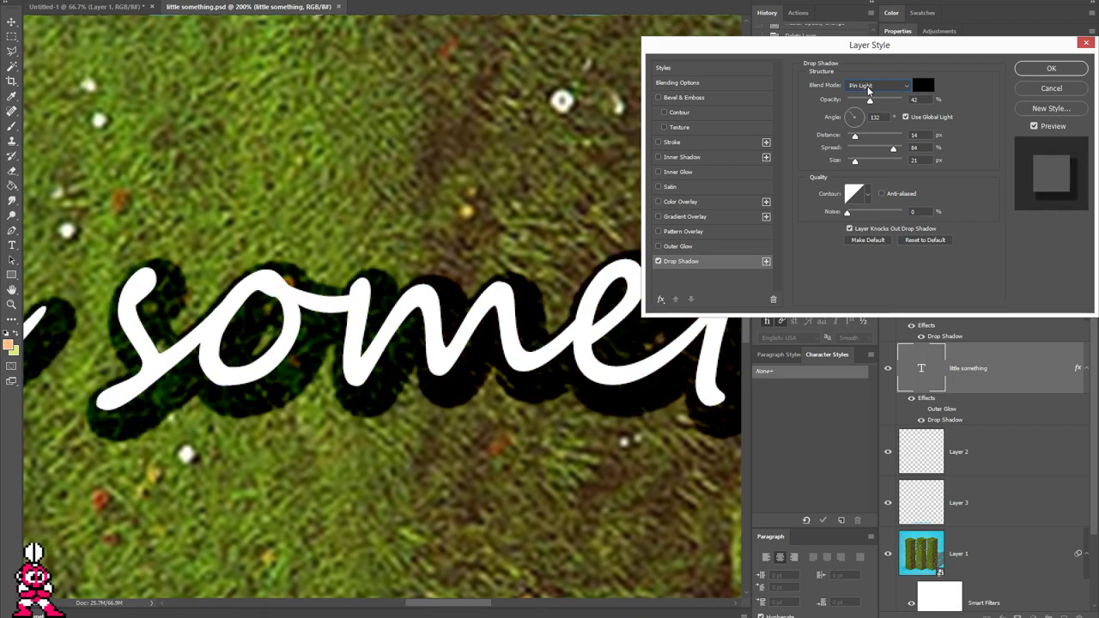
click(867, 86)
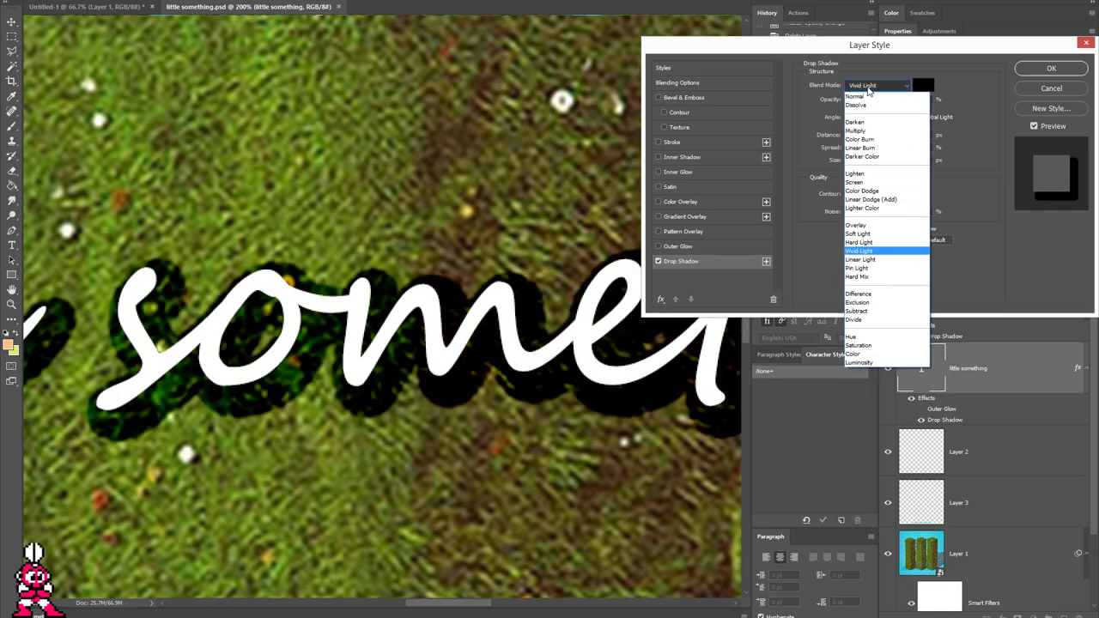
click(869, 145)
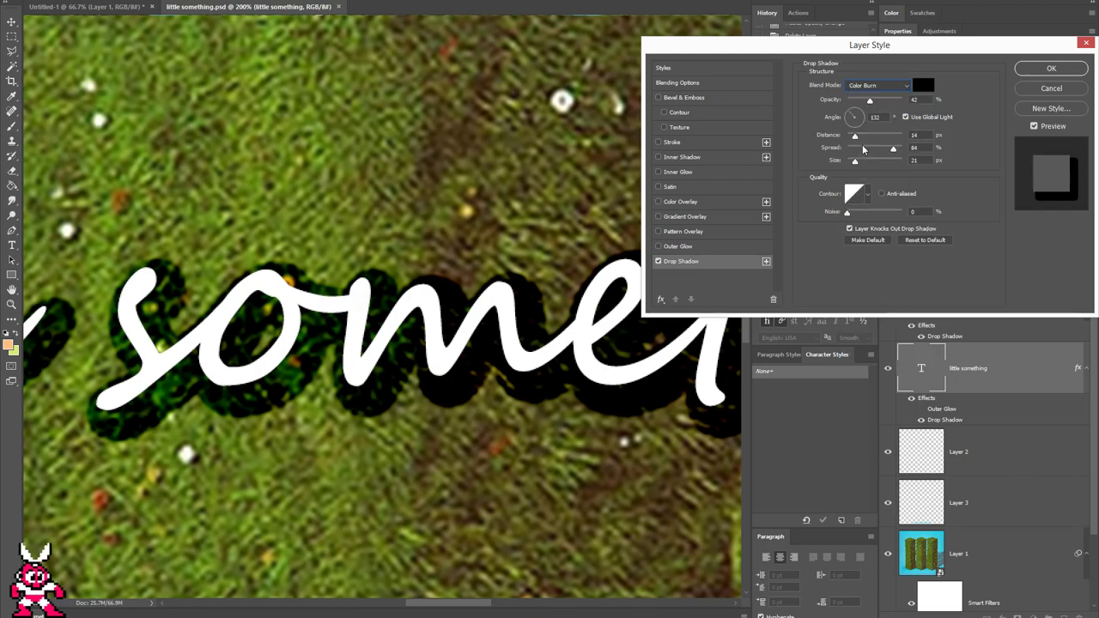
key(ctrl+0)
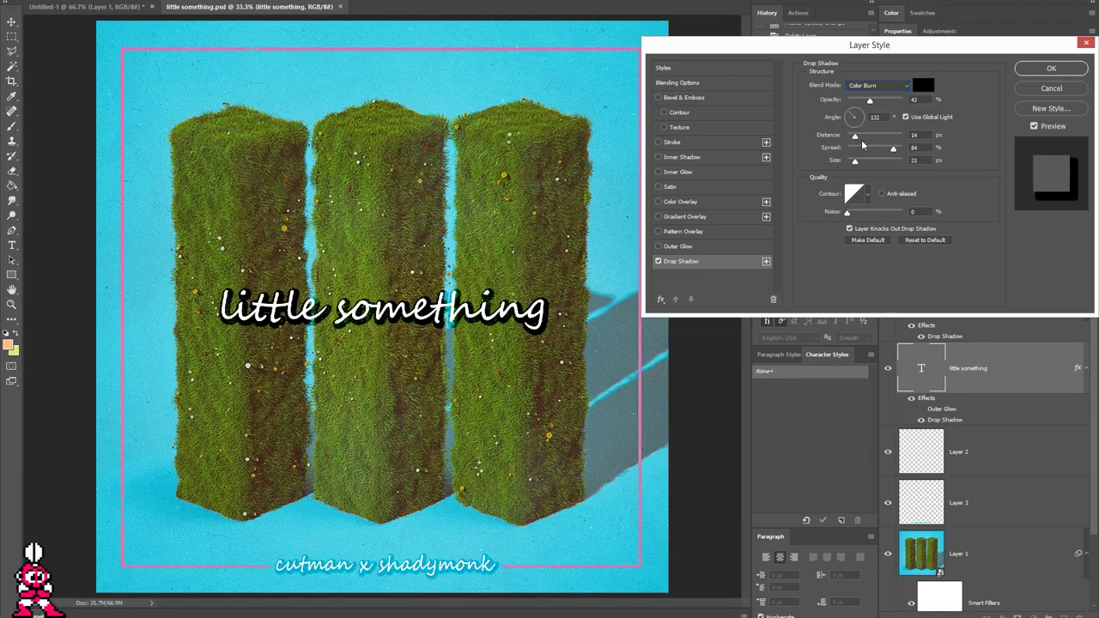
key(ctrl+equal)
key(ctrl+equal)
- Enable Outer Glow and settle the Color Burn shadow opacity at about 30%
drag(870, 101, 858, 100)
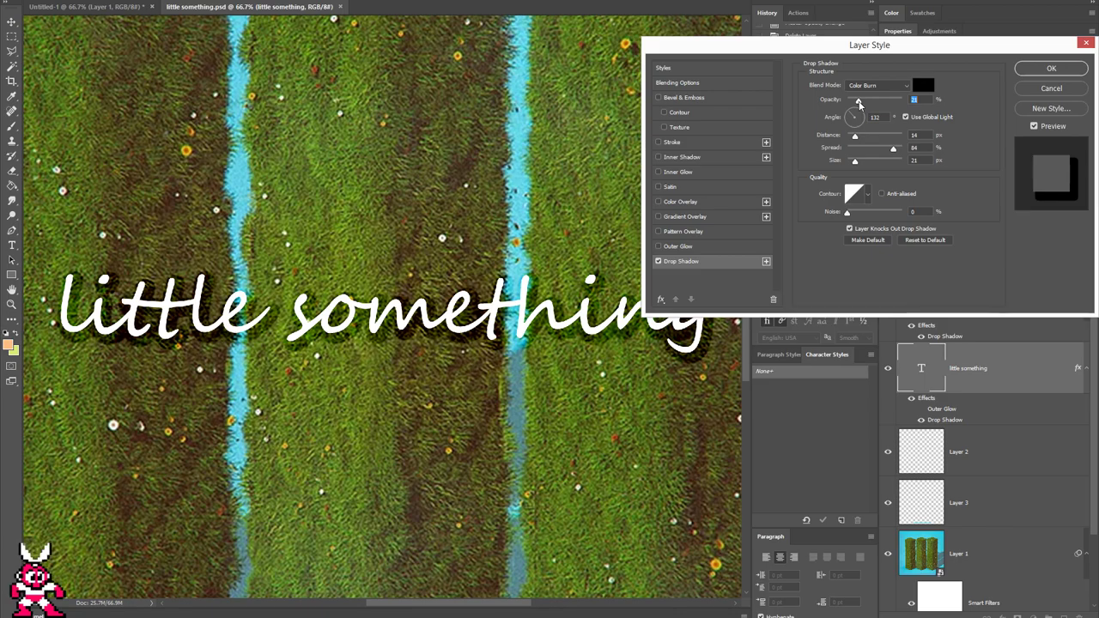
click(658, 246)
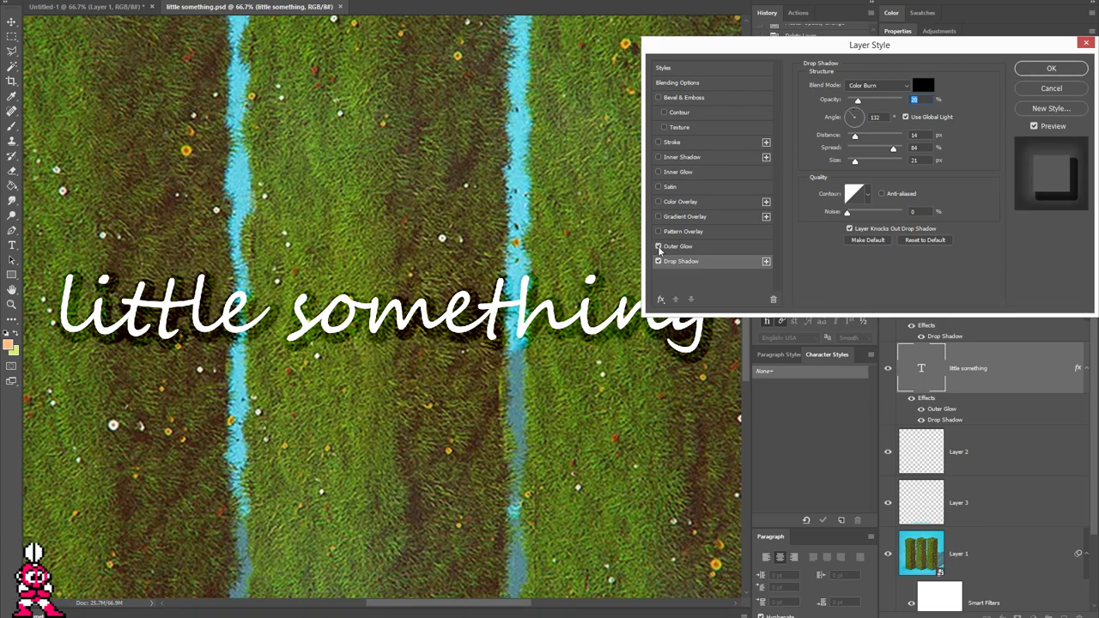
key(ctrl+minus)
key(ctrl+minus)
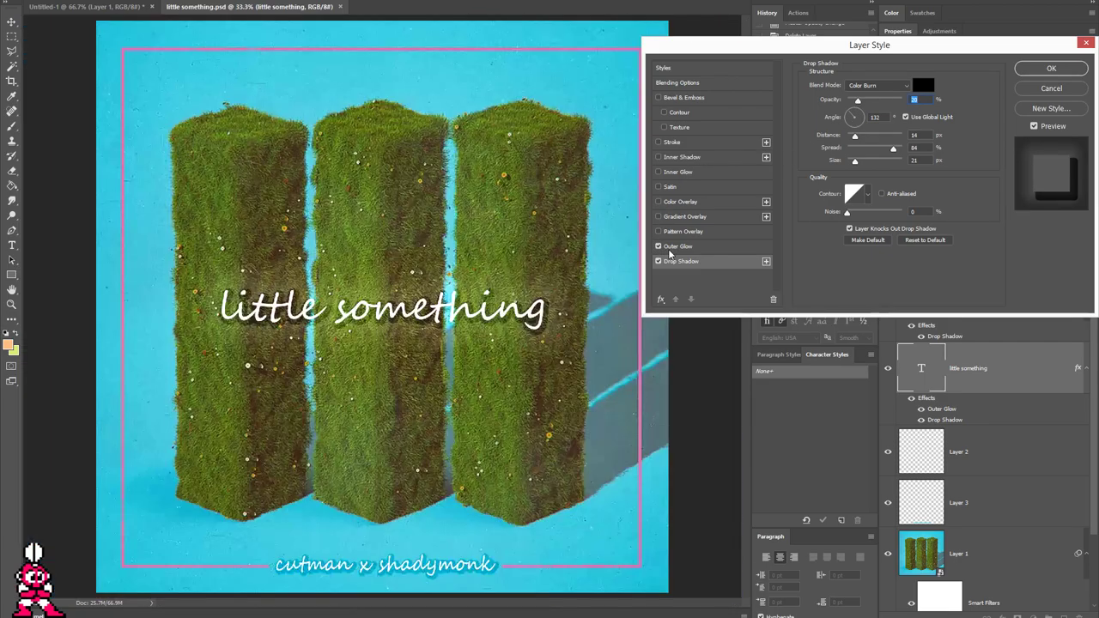
key(ctrl+minus)
key(ctrl+plus)
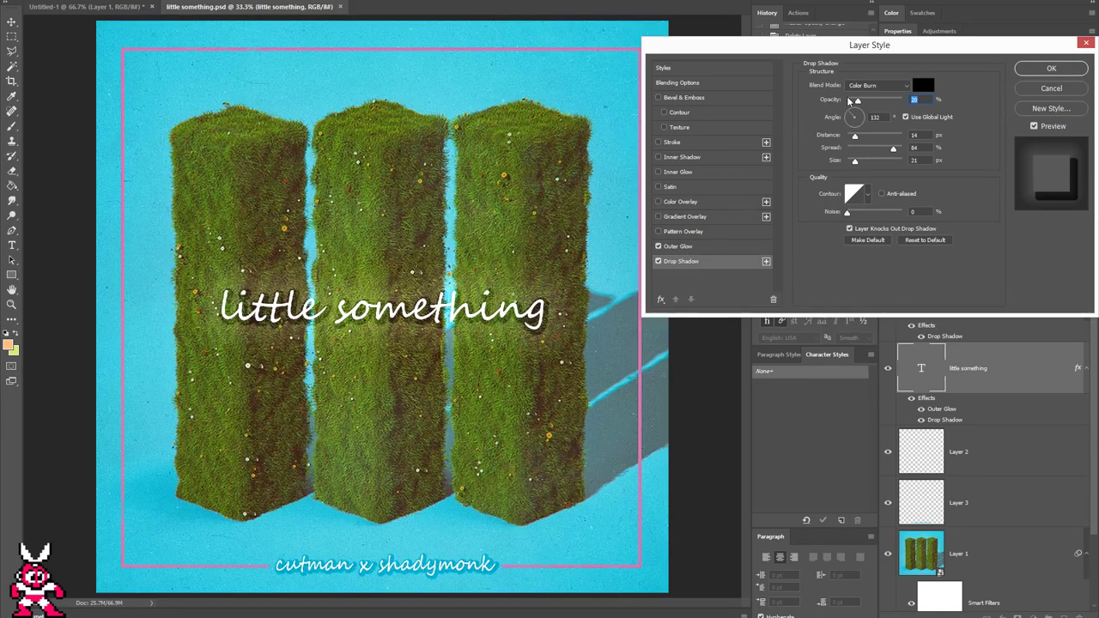
drag(882, 102, 926, 105)
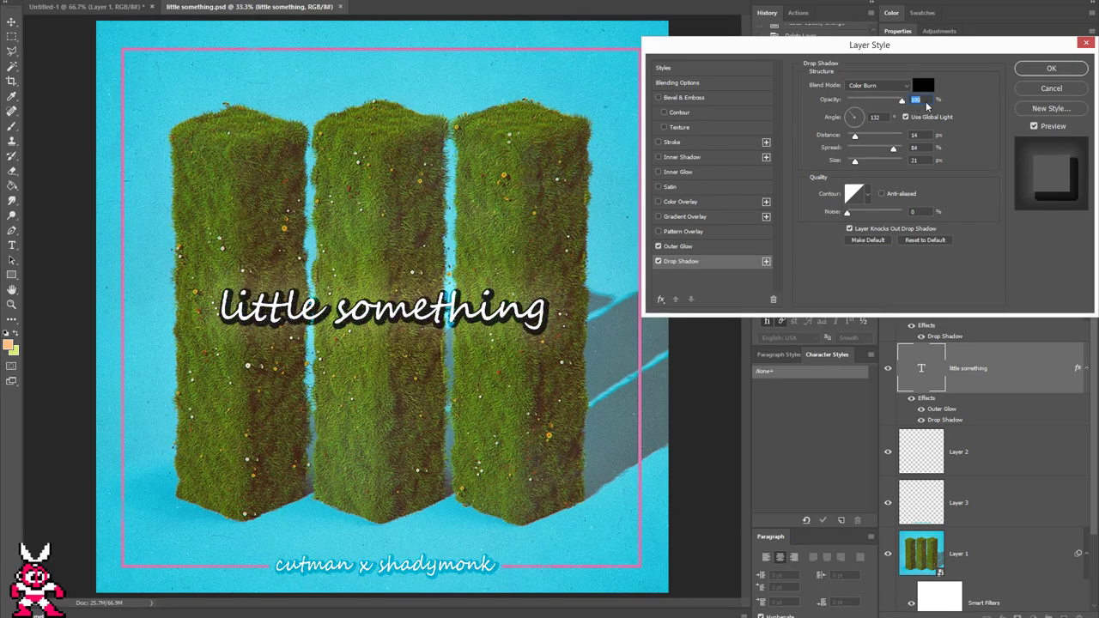
key(ctrl+plus)
key(ctrl+plus)
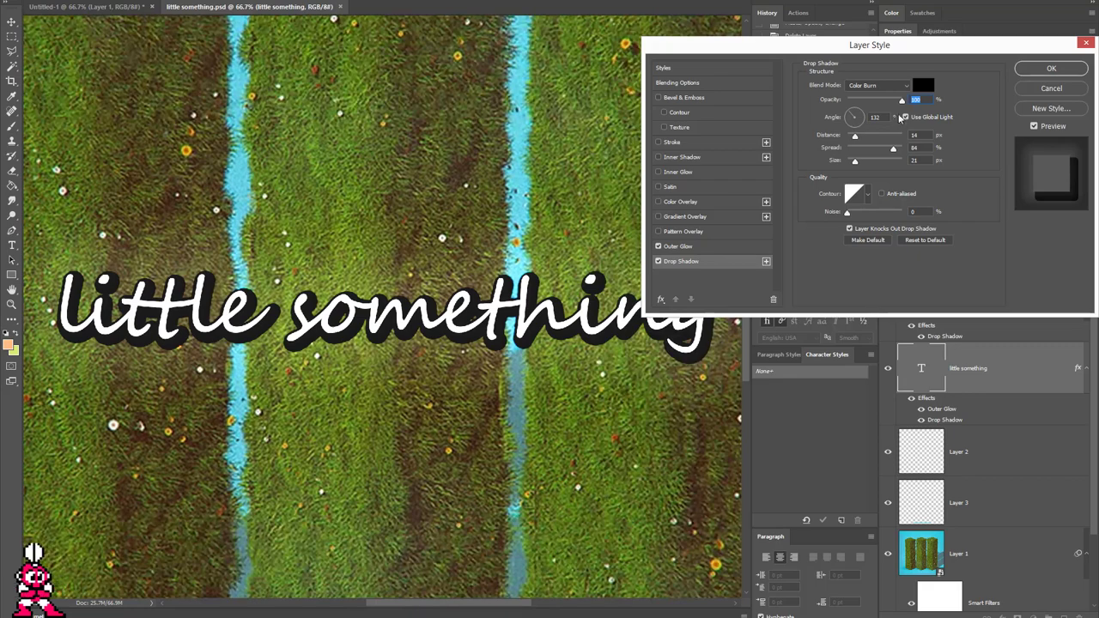
drag(900, 101, 877, 103)
drag(877, 103, 864, 105)
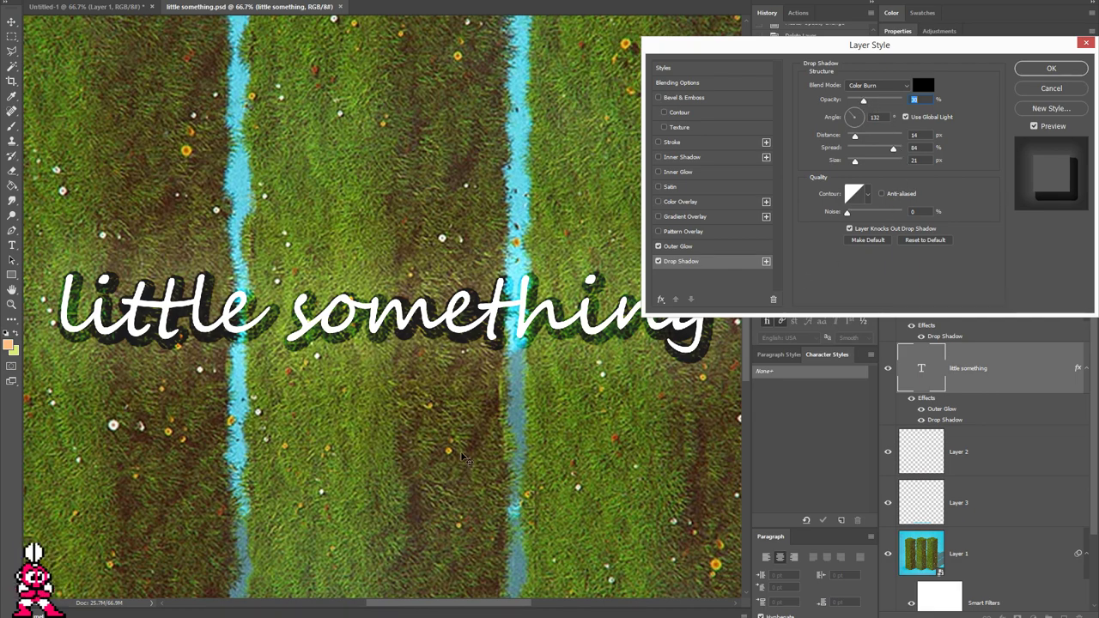
key(Return)
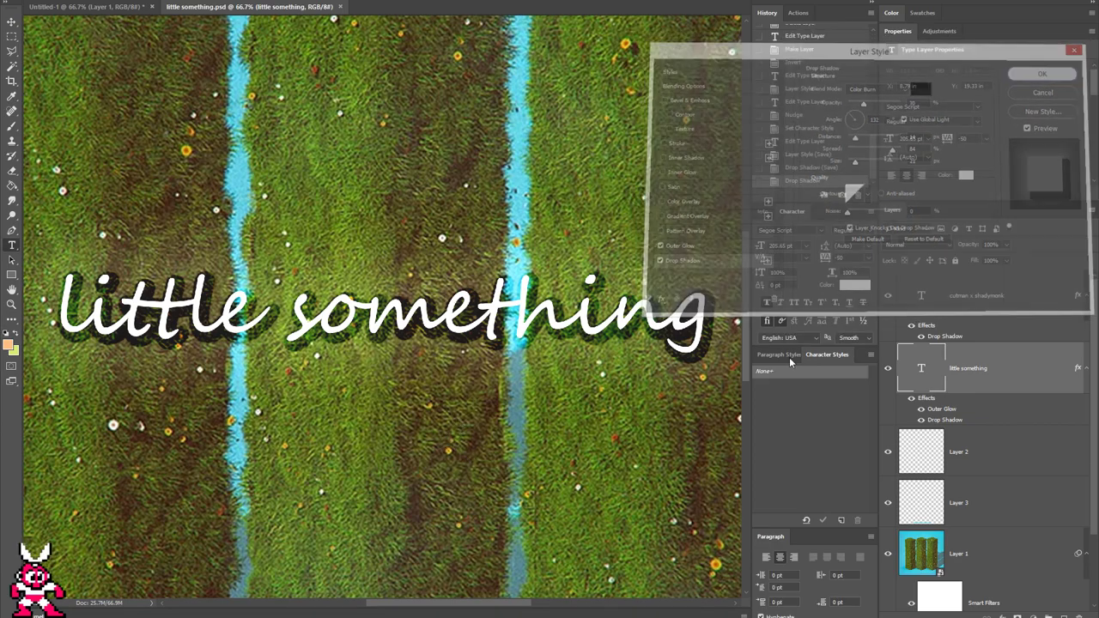
scroll(382, 502, down, 5)
scroll(382, 503, down, 5)
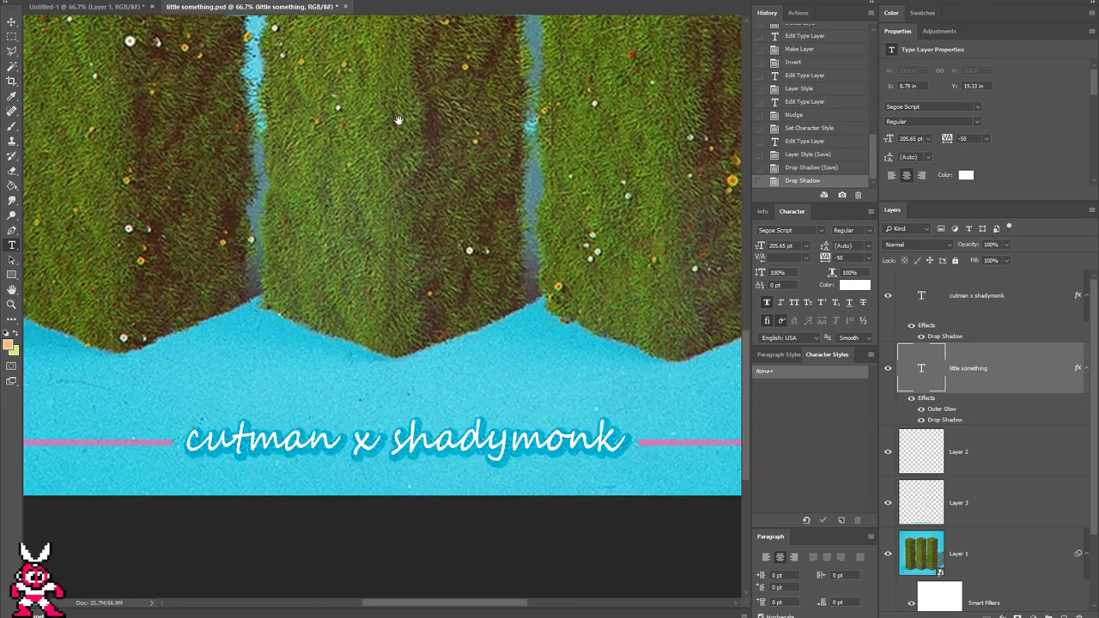
scroll(445, 433, down, 2)
double_click(946, 337)
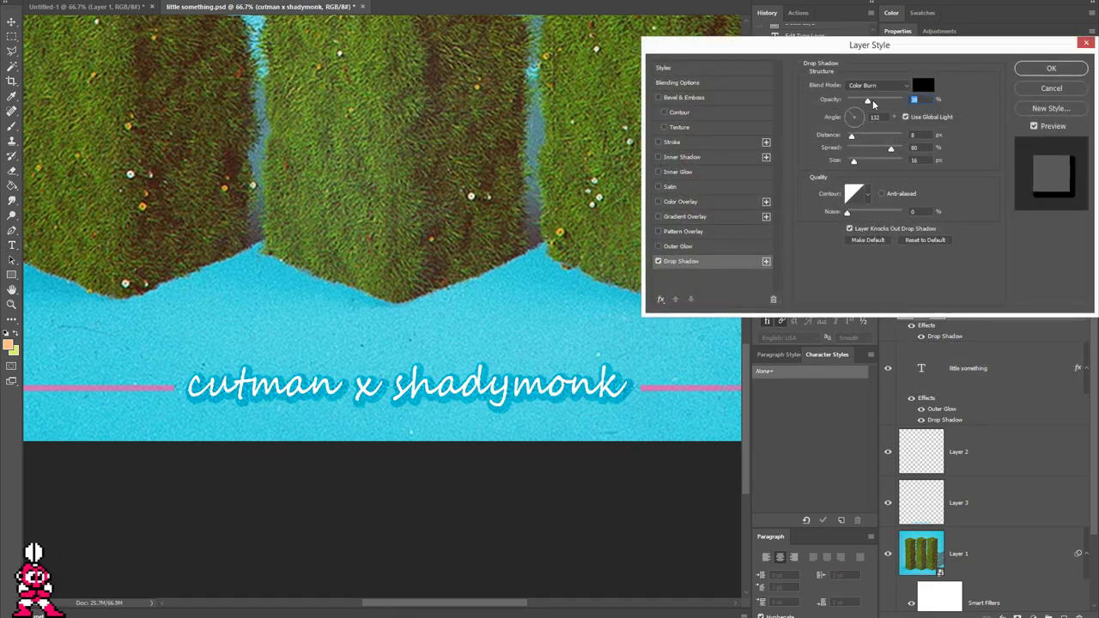
drag(872, 103, 902, 103)
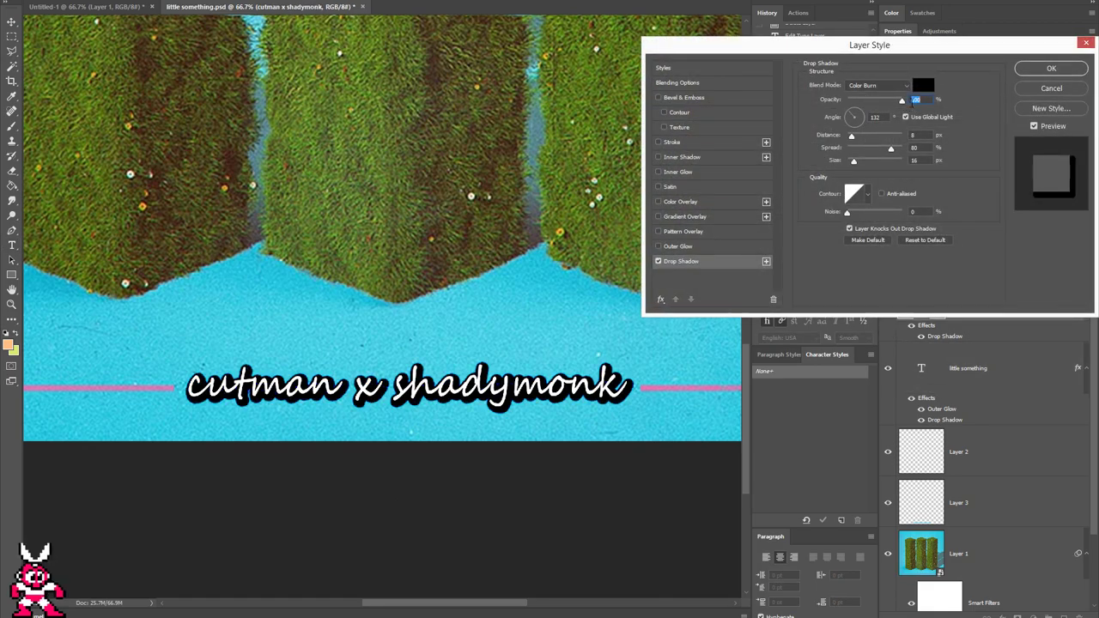
key(ctrl+plus)
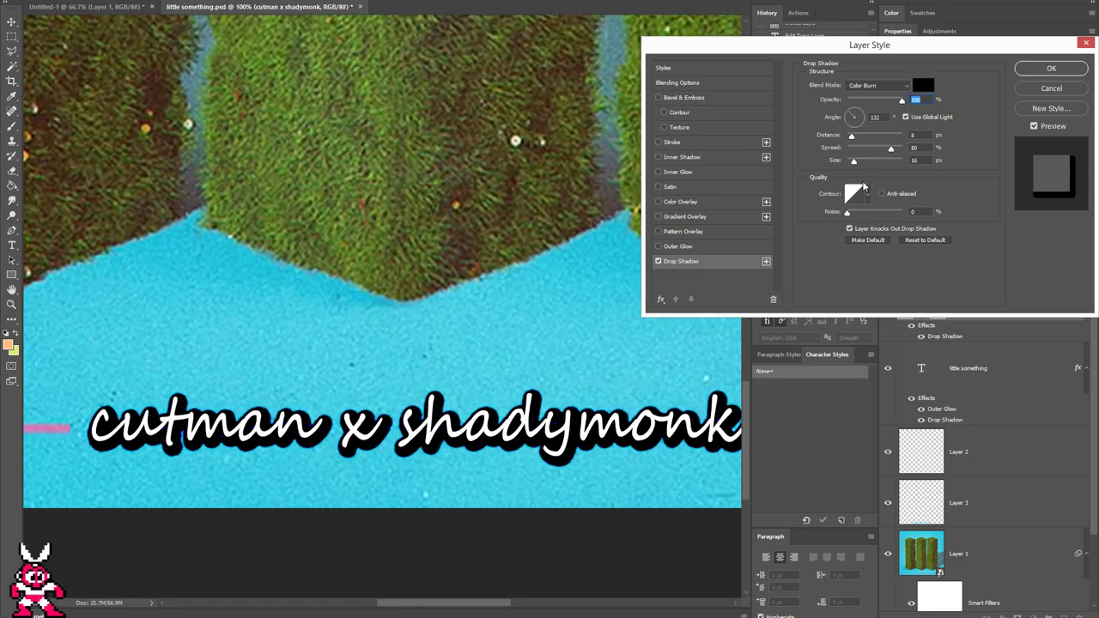
click(1045, 88)
- Bring the 'little something' title into view and open its Layer Style settings
drag(501, 183, 498, 388)
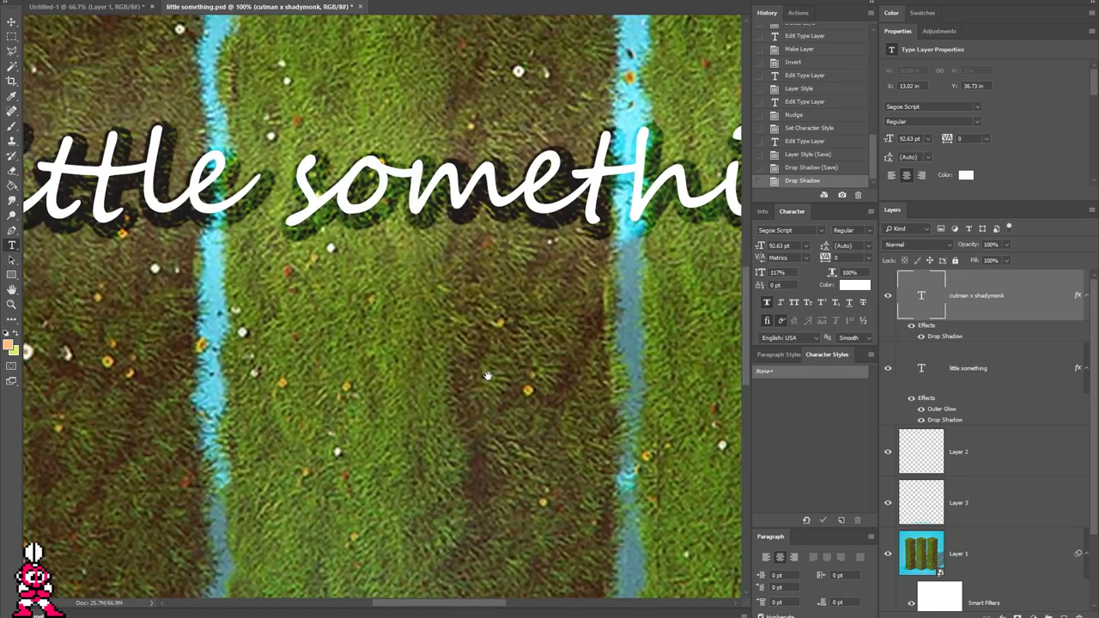
key(ctrl+minus)
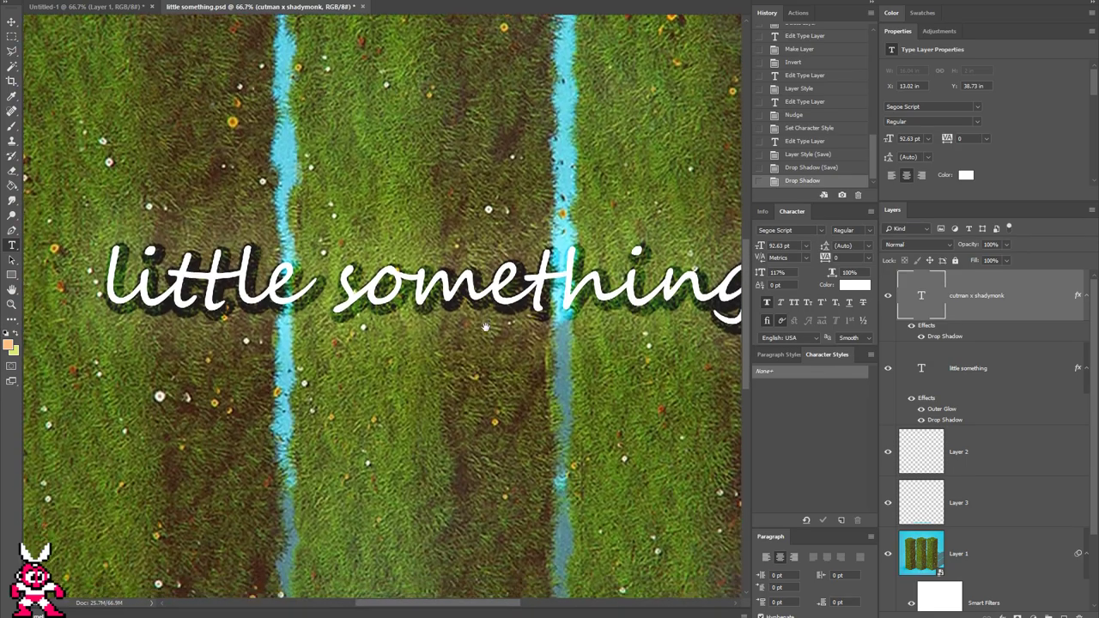
key(ctrl+plus)
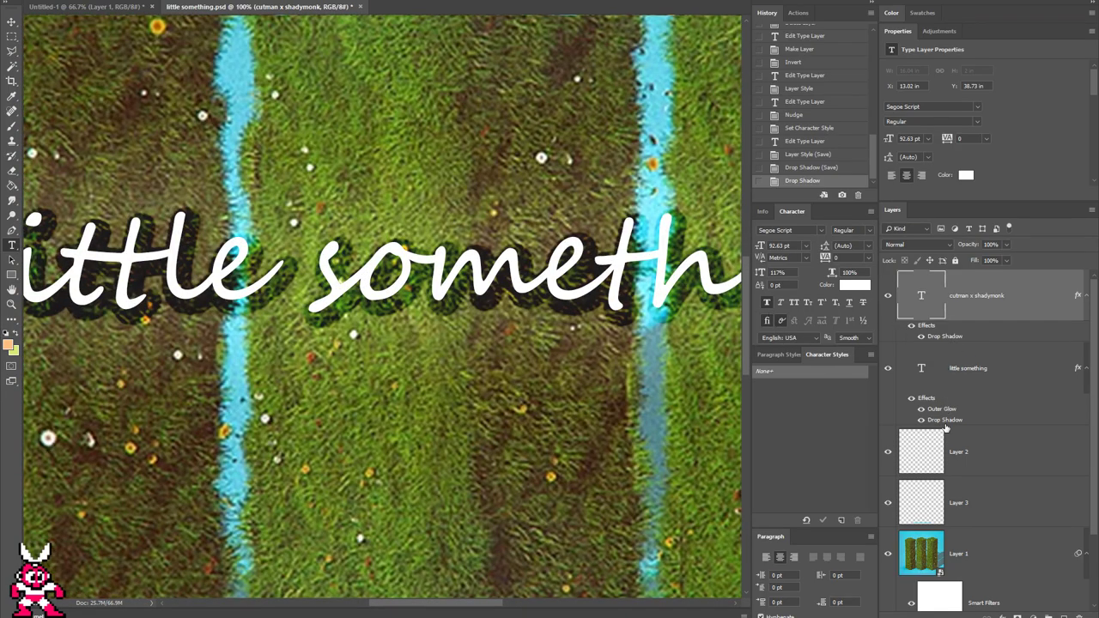
double_click(943, 420)
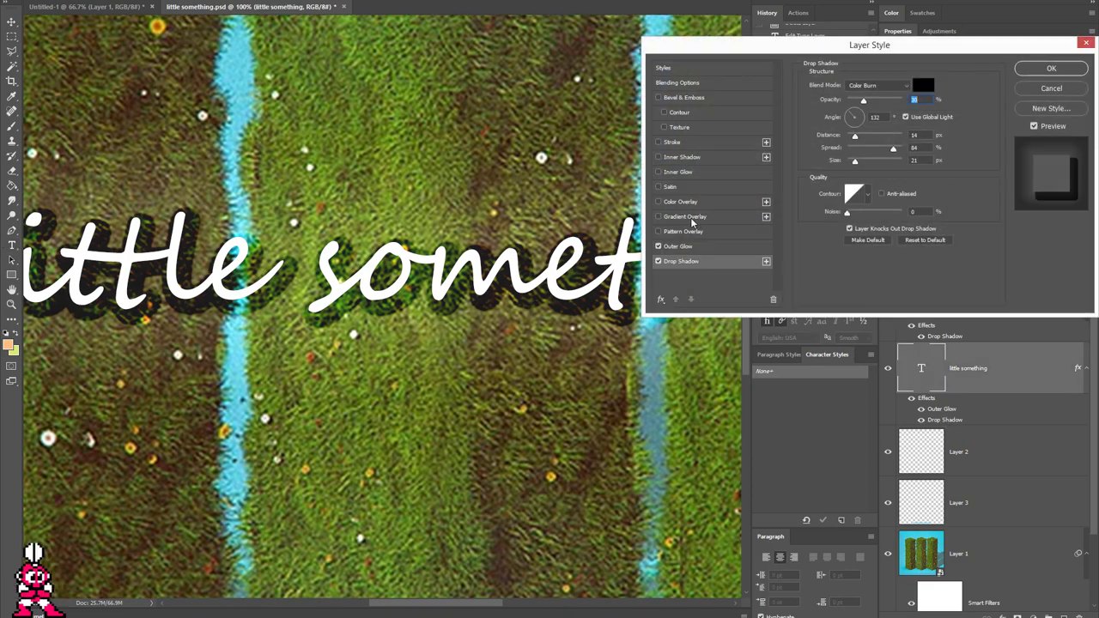
key(ctrl+plus)
- Toggle Outer Glow off and on, then switch the shadow blend mode to Normal
click(659, 247)
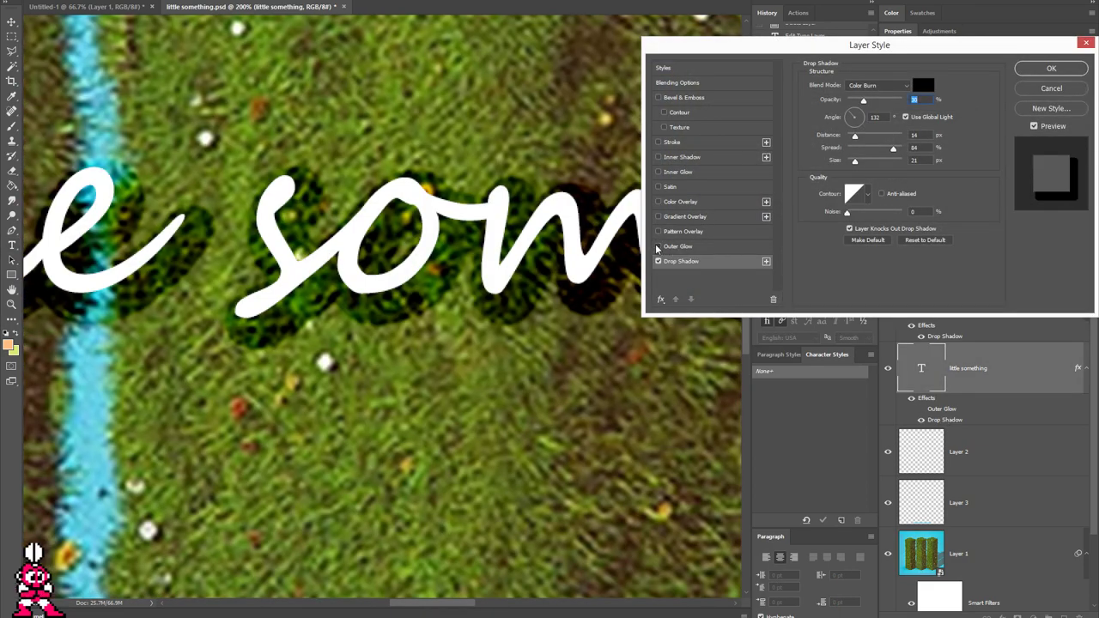
click(659, 246)
key(ctrl+minus)
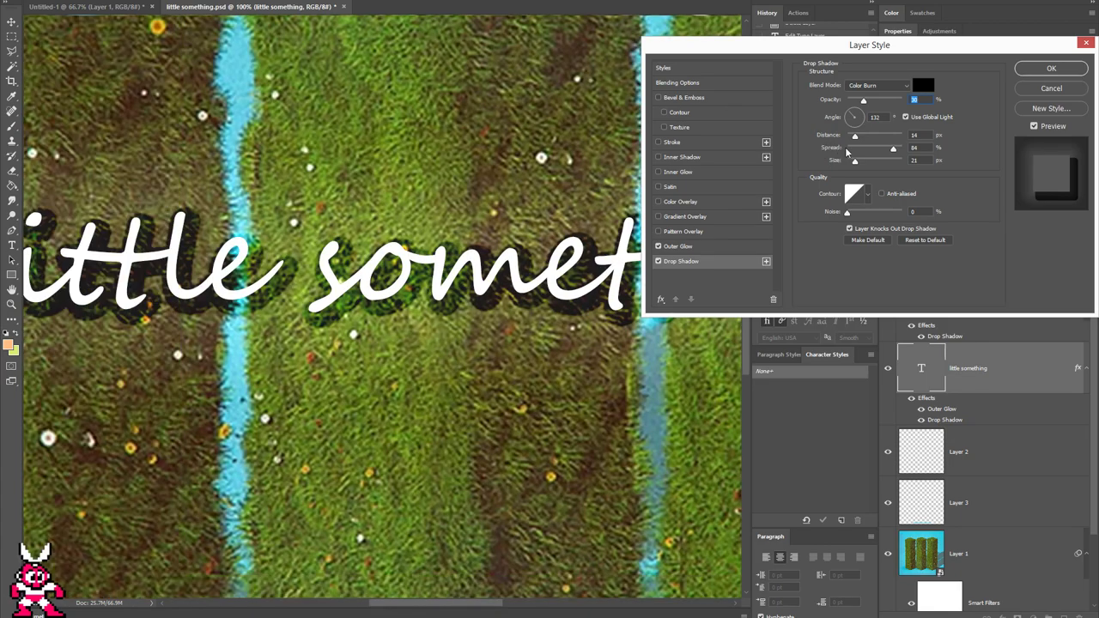
click(874, 85)
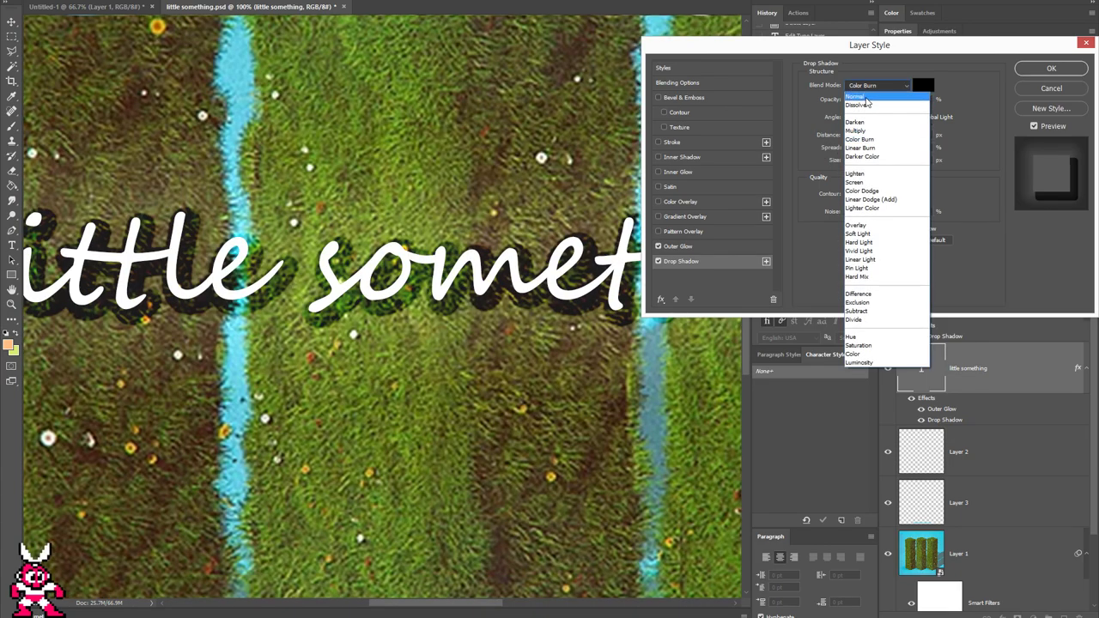
click(866, 92)
- Raise the shadow opacity to 100% and start shrinking the shadow size
drag(863, 101, 905, 101)
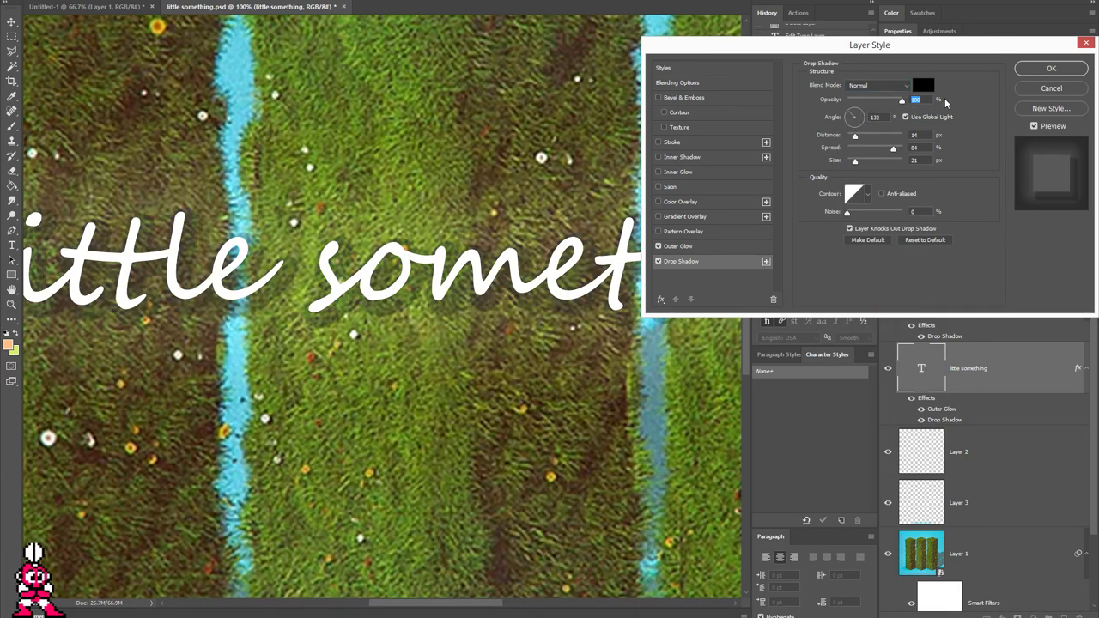
key(ctrl+minus)
key(ctrl+minus)
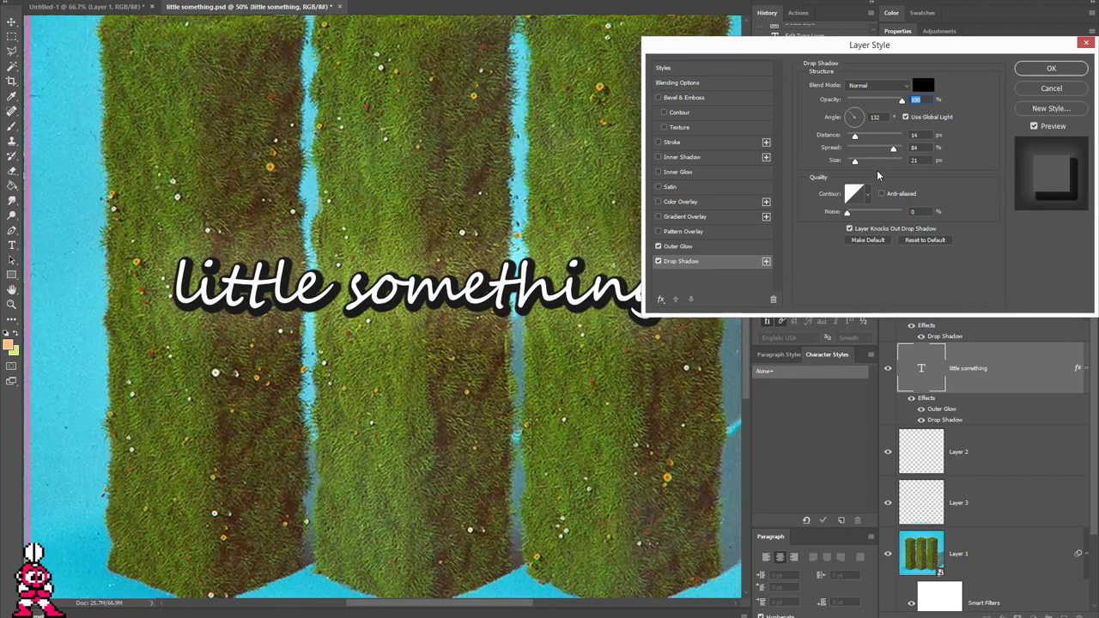
click(915, 160)
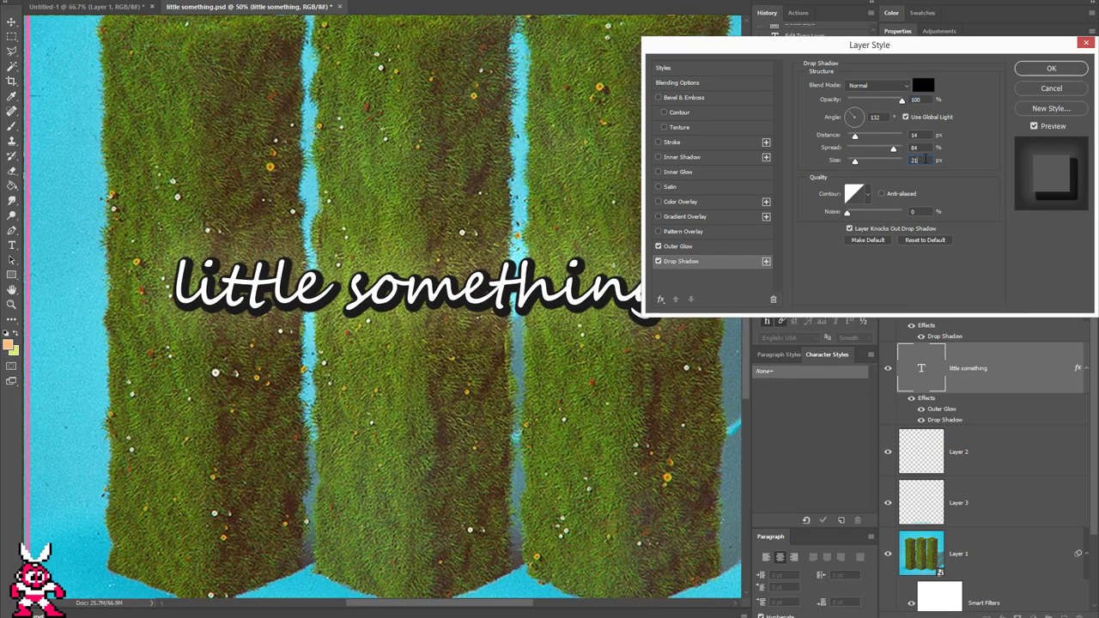
text(11)
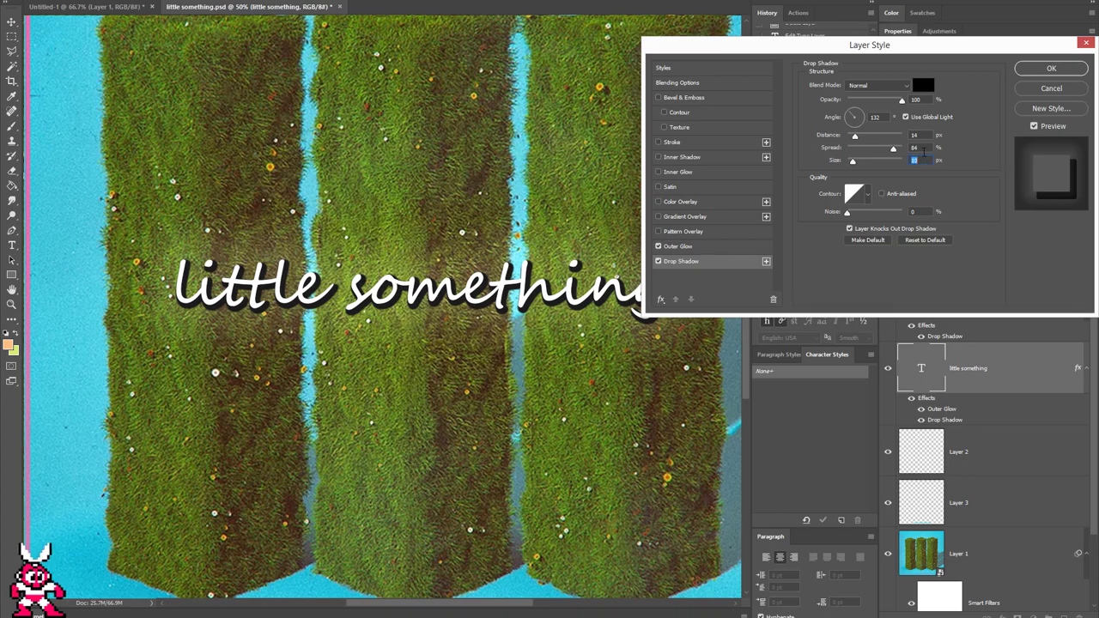
text(0)
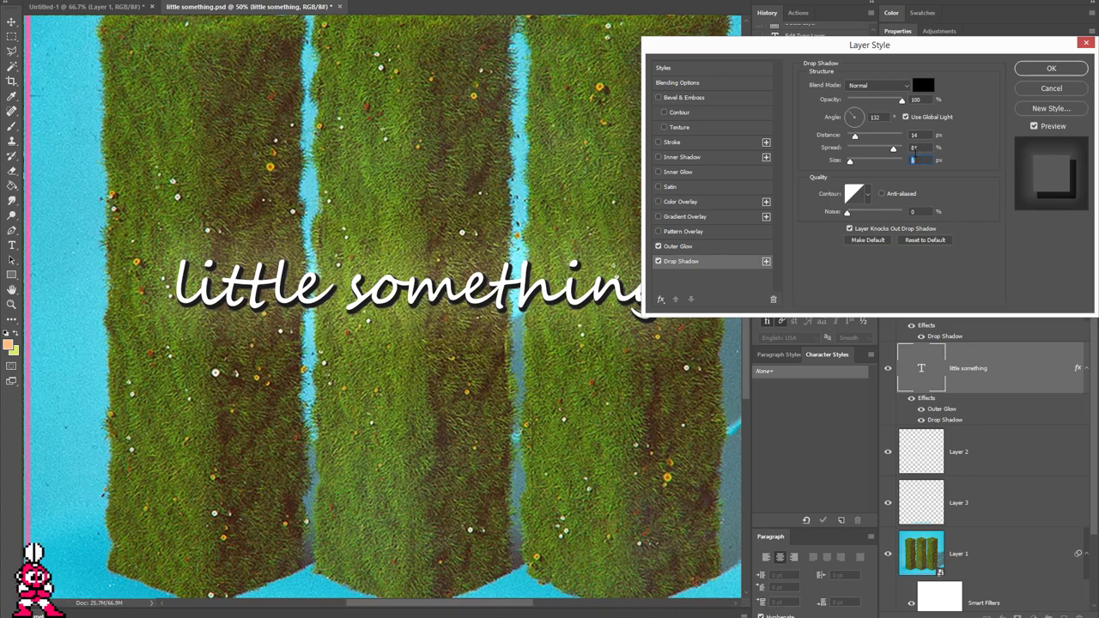
key(ctrl+plus)
key(ctrl+plus)
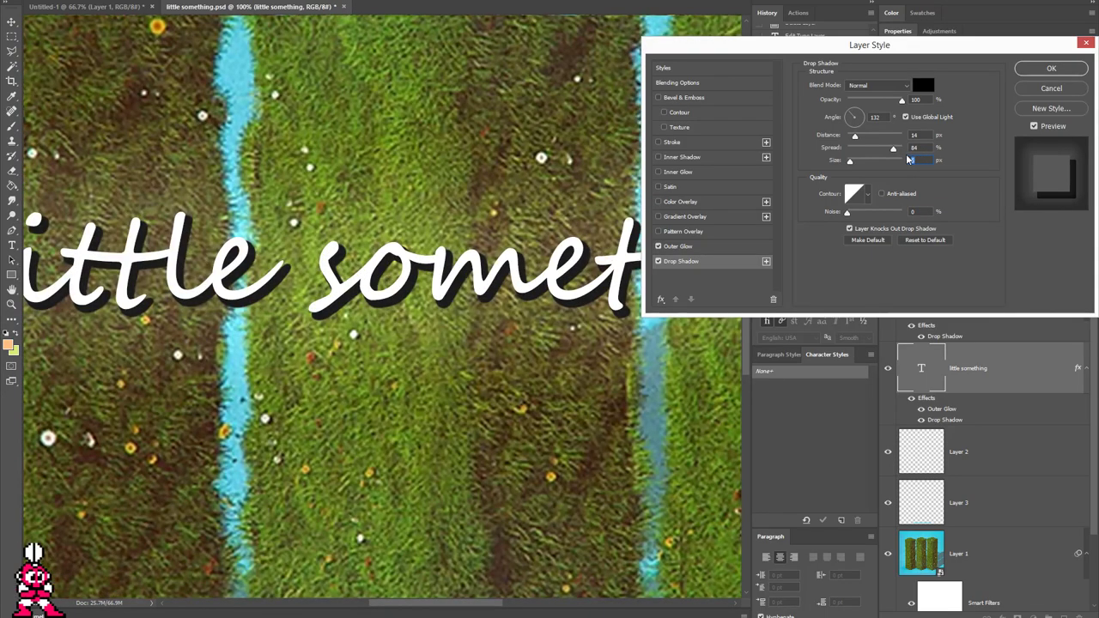
key(ctrl+plus)
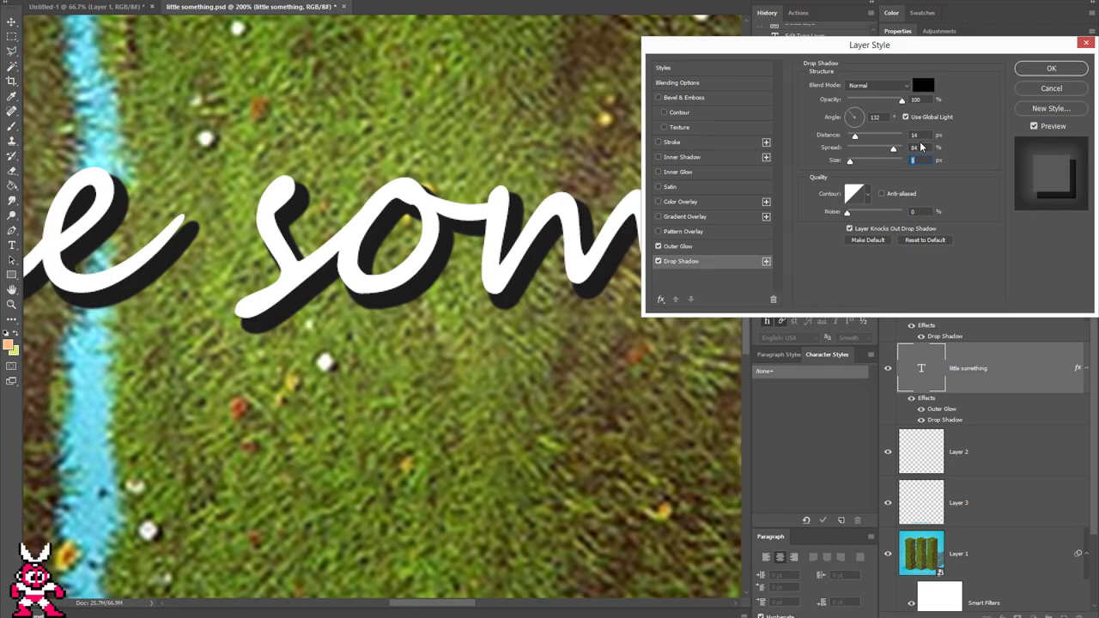
- Fine-tune the shadow to about 5 px size and 4 px distance, keeping spread at 84
text(3)
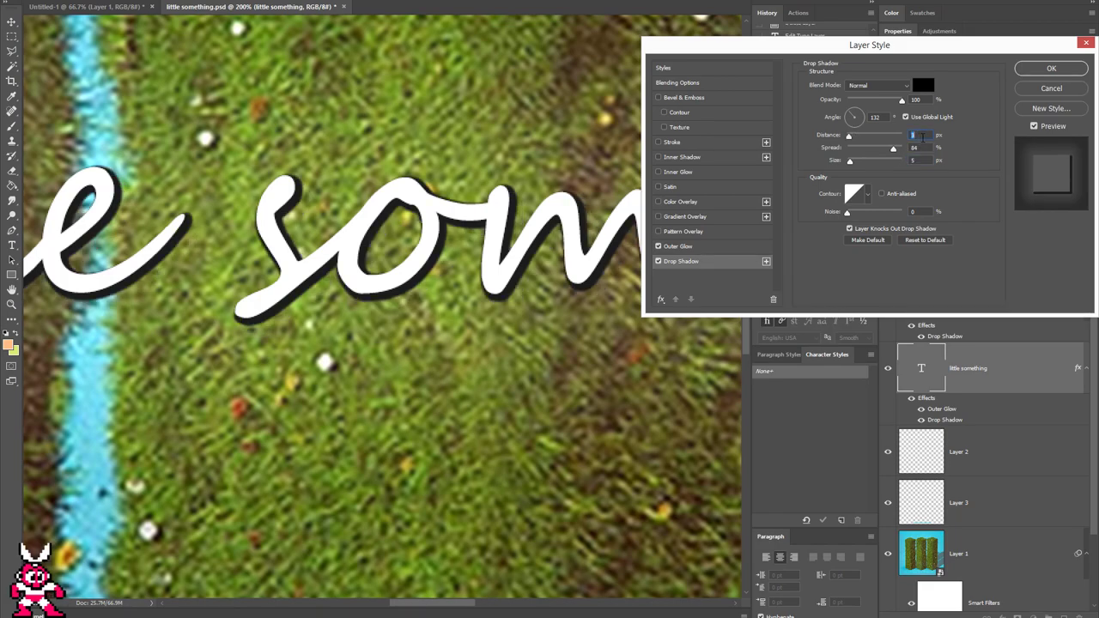
key(Up)
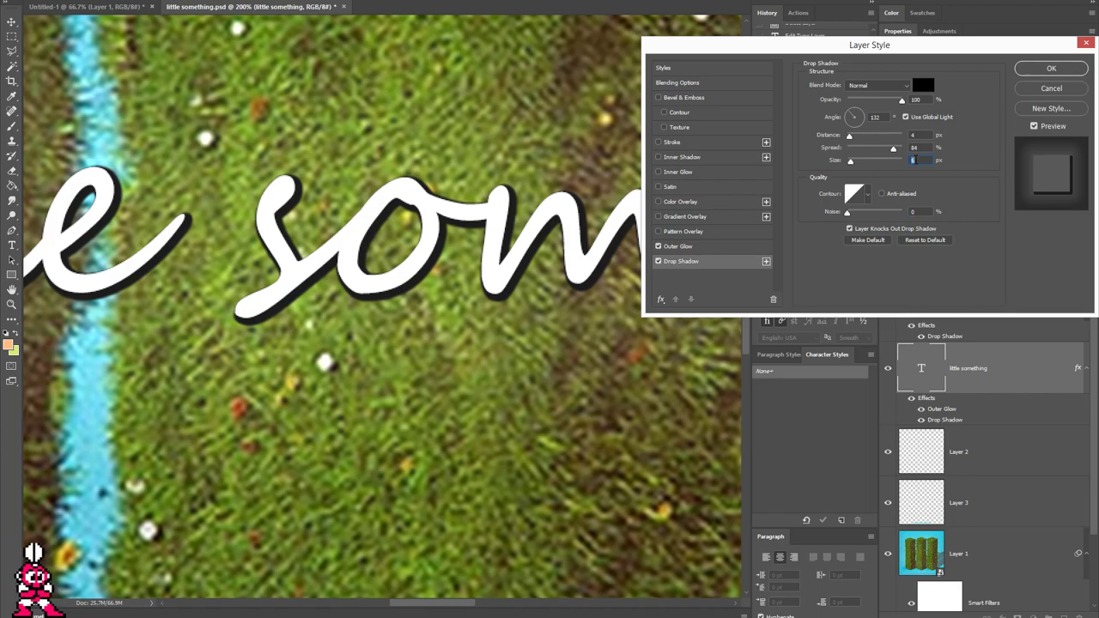
key(Up)
key(Up)
key(Up)
click(916, 147)
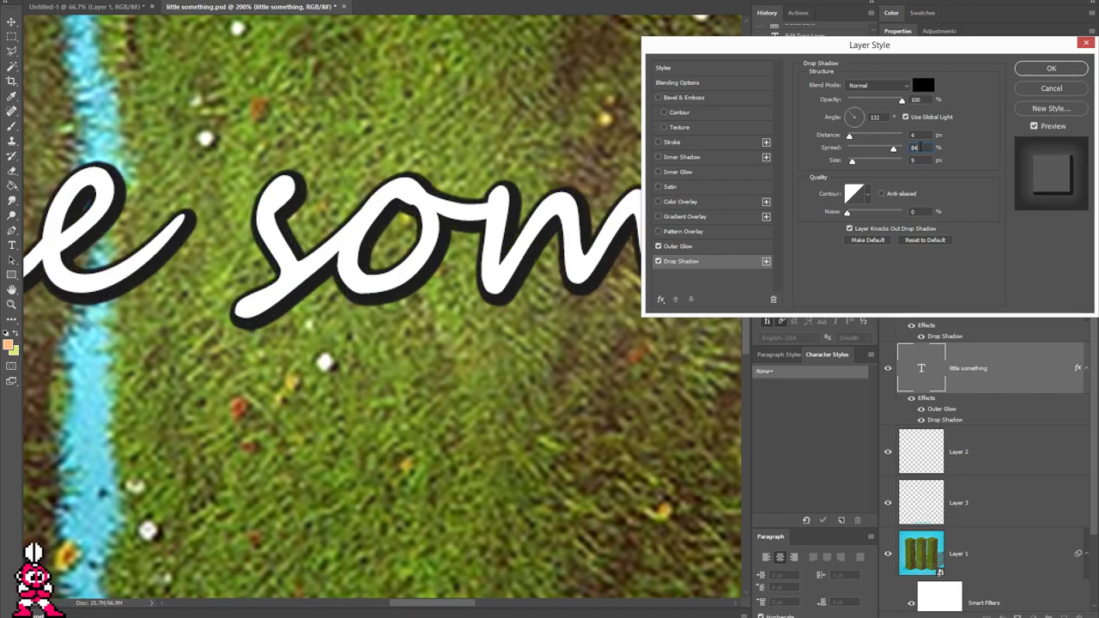
key(Down)
key(Down)
key(Up)
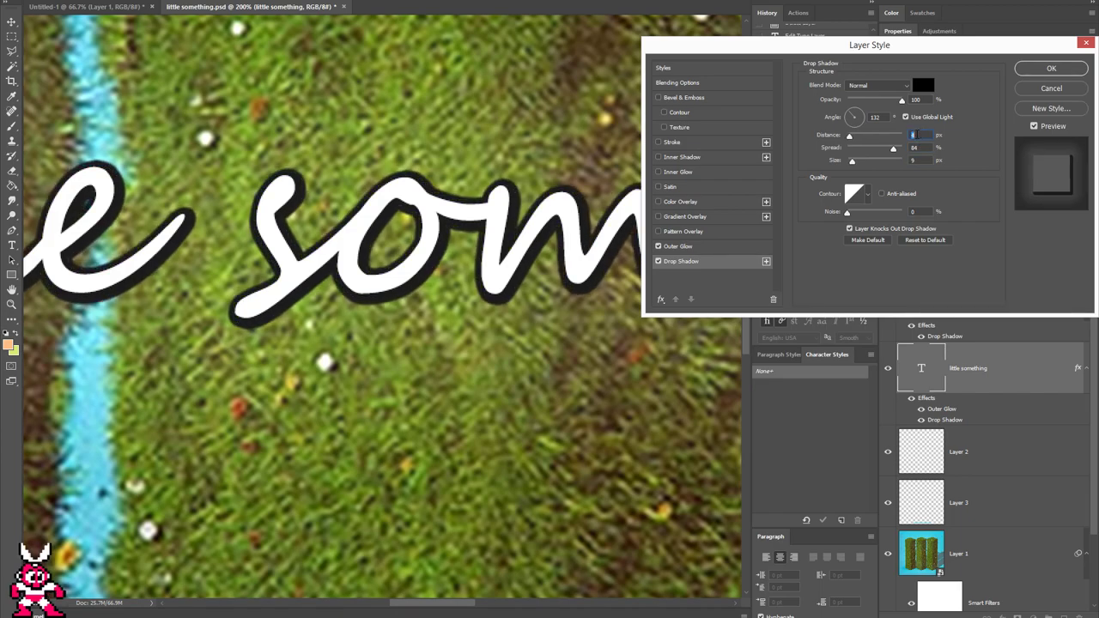
key(Up)
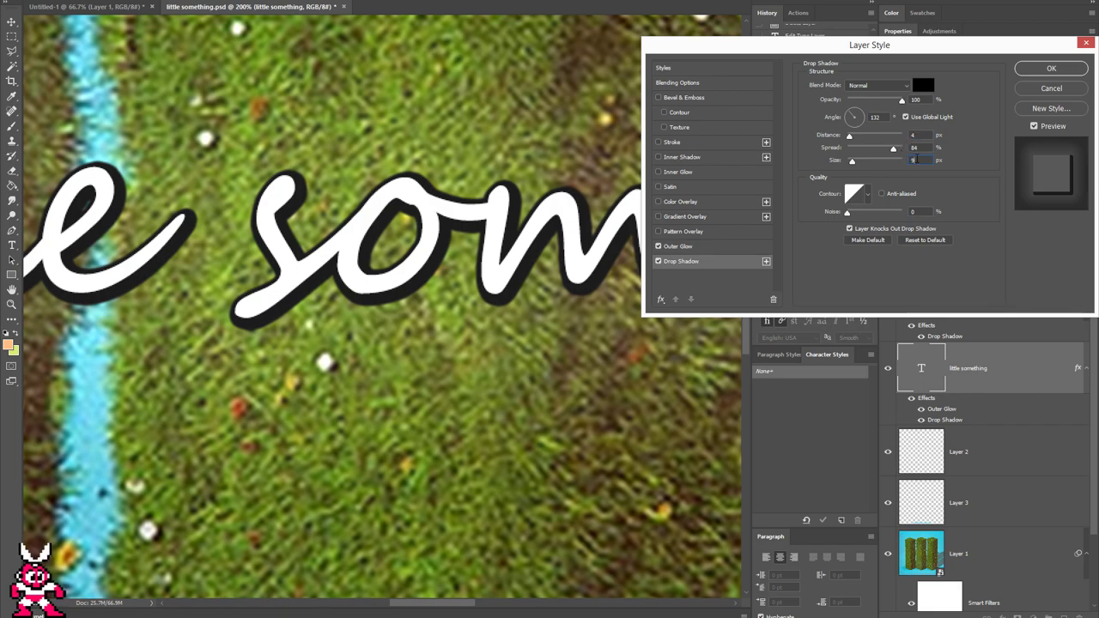
key(Down)
key(Down)
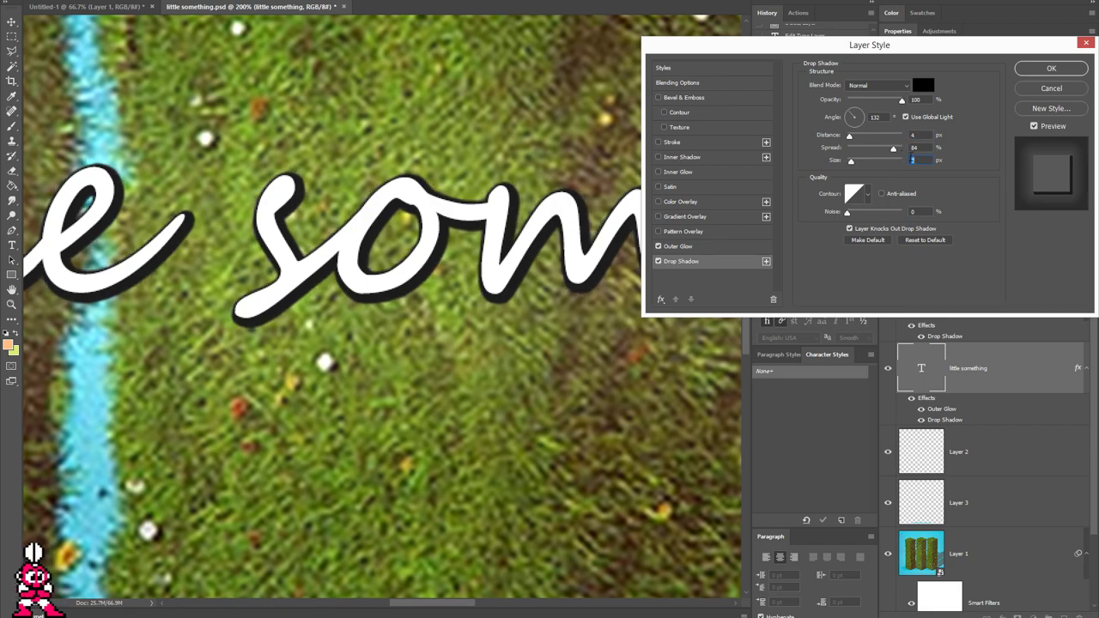
key(ctrl+minus)
- Try Color Dodge, then Color Burn as the drop shadow blend mode
key(ctrl+minus)
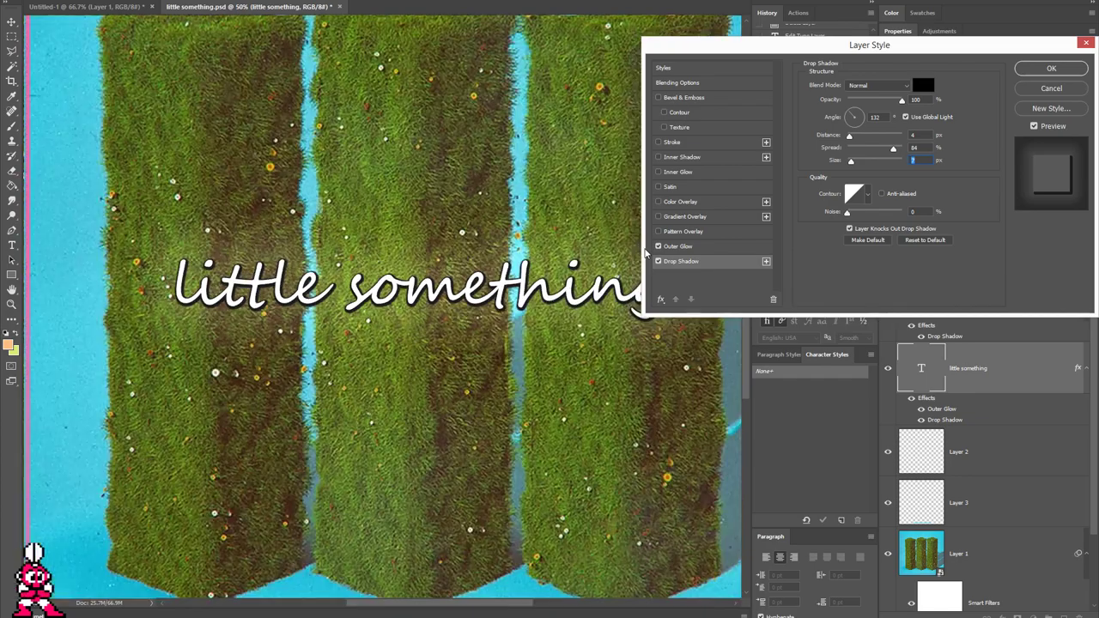
key(ctrl+minus)
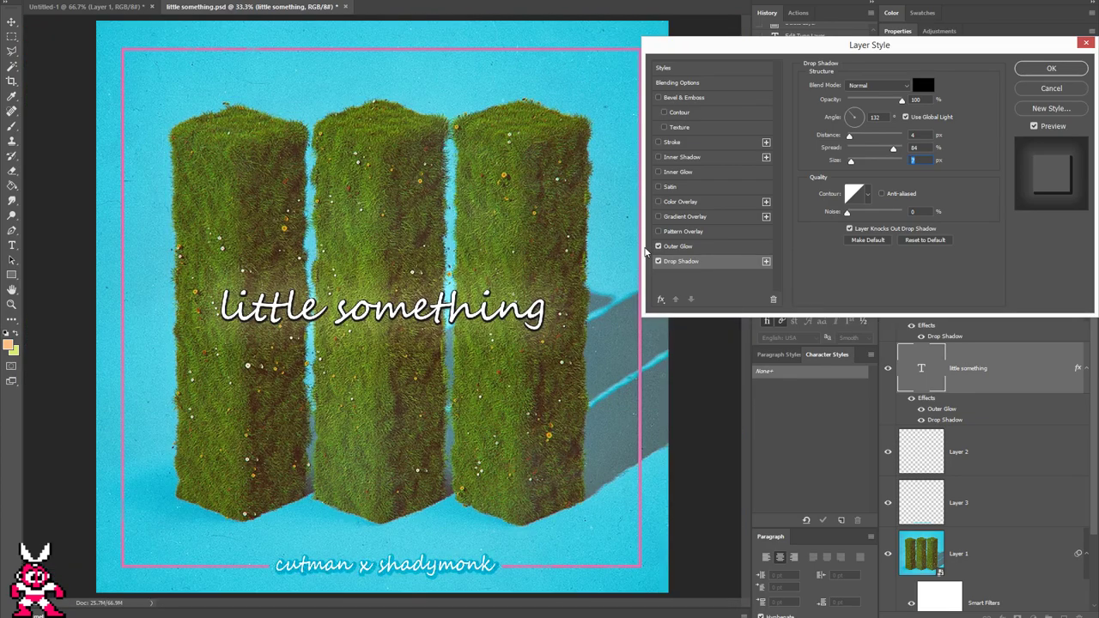
key(ctrl+plus)
key(ctrl+plus)
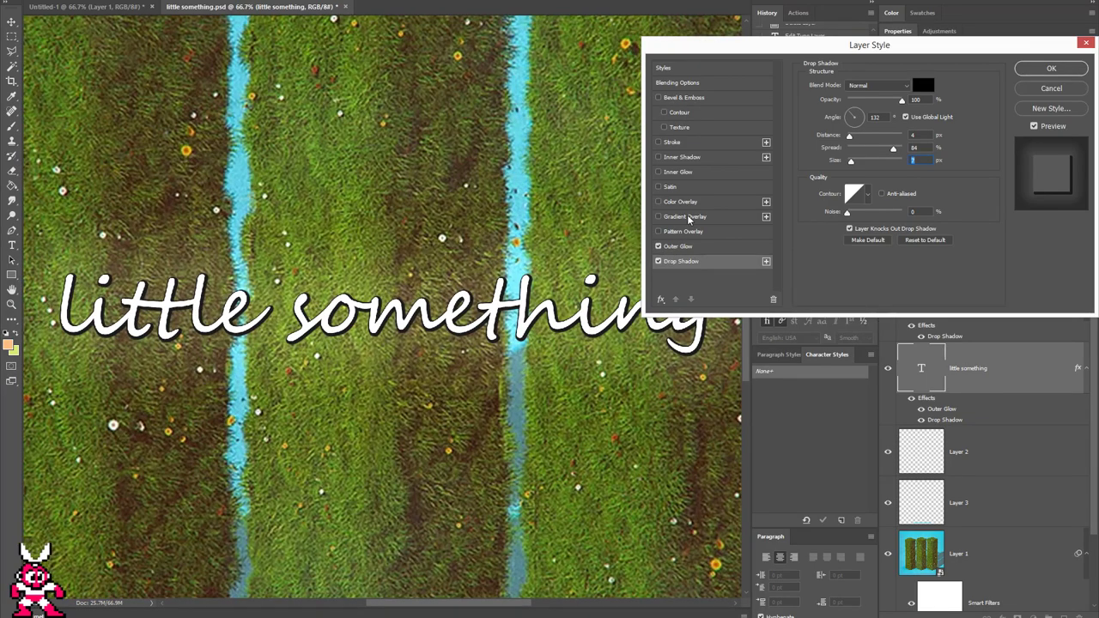
click(878, 88)
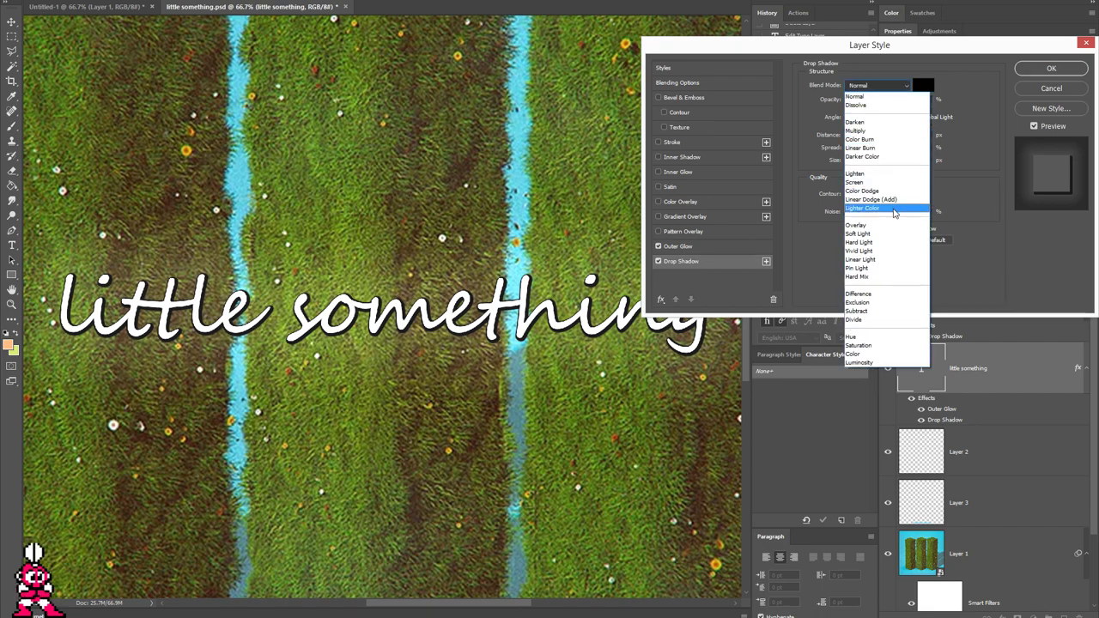
click(863, 190)
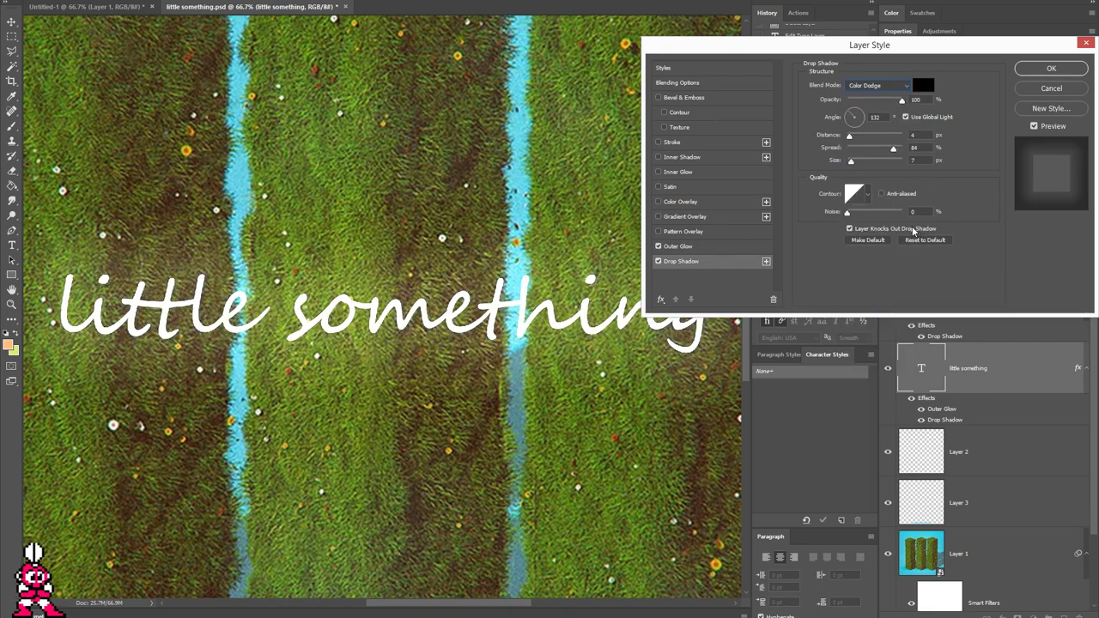
click(875, 85)
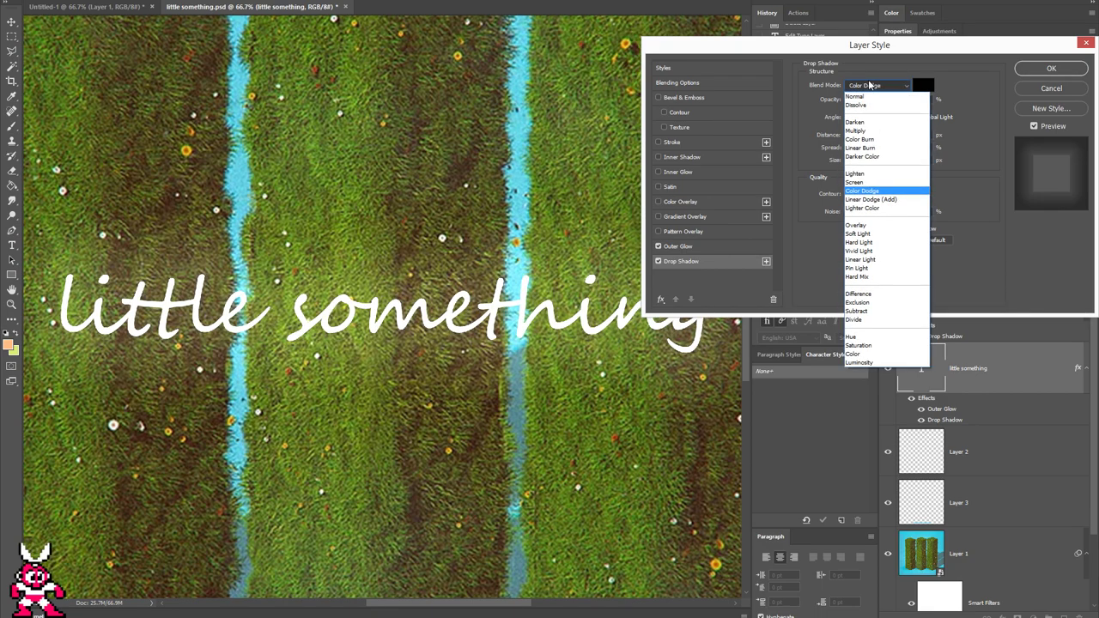
click(875, 143)
- Lower the Color Burn shadow's opacity to a faint level, then nudge it up slightly
key(ctrl+plus)
key(ctrl+plus)
key(ctrl+plus)
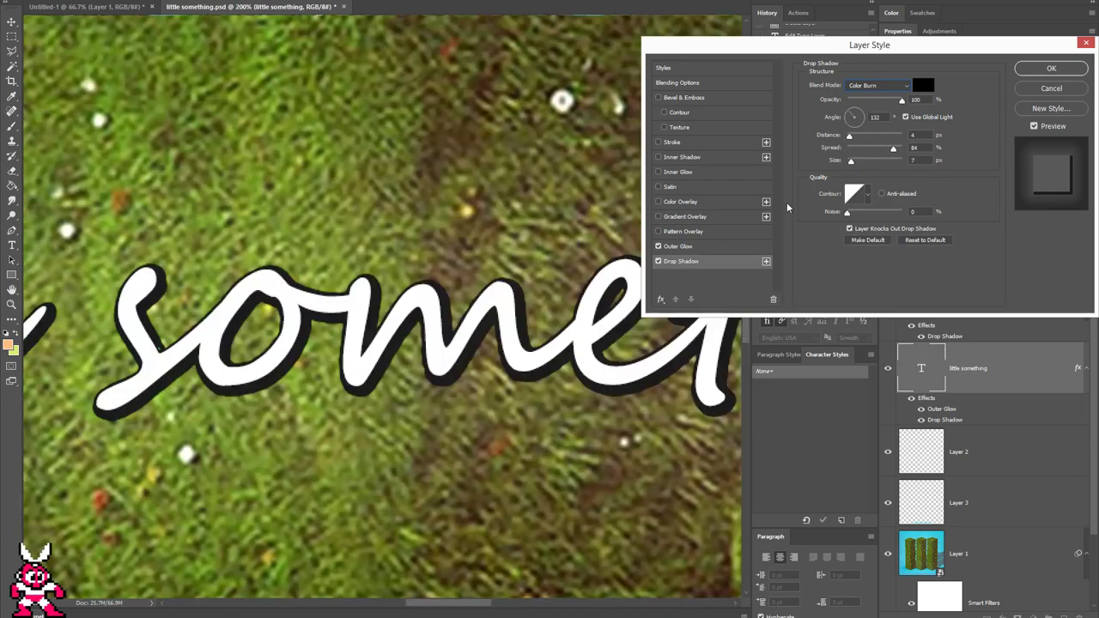
drag(900, 101, 892, 103)
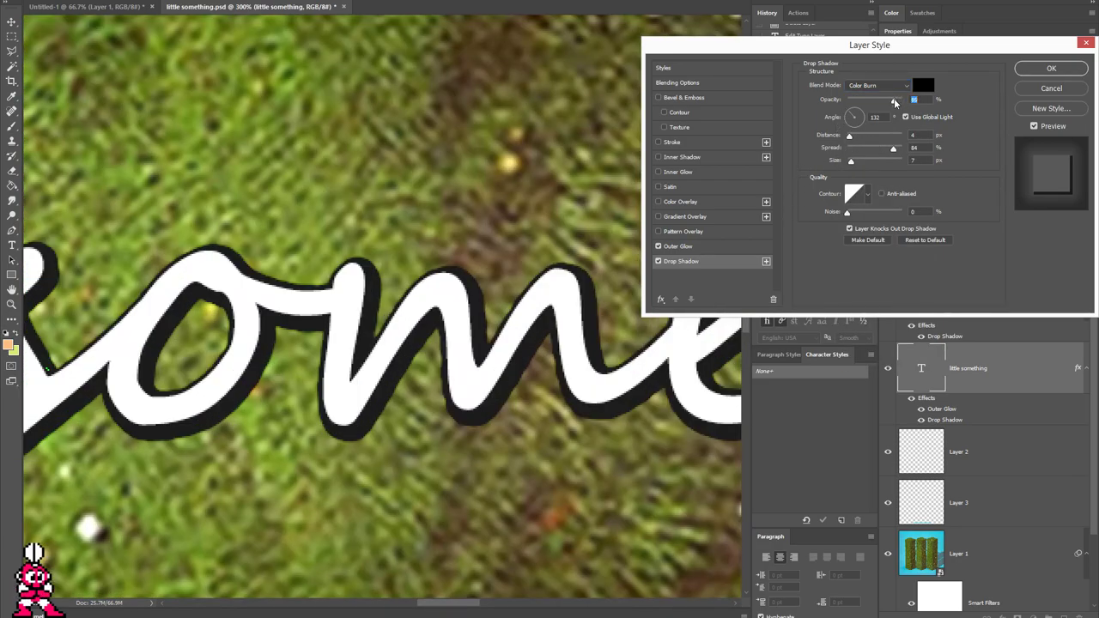
key(ctrl+minus)
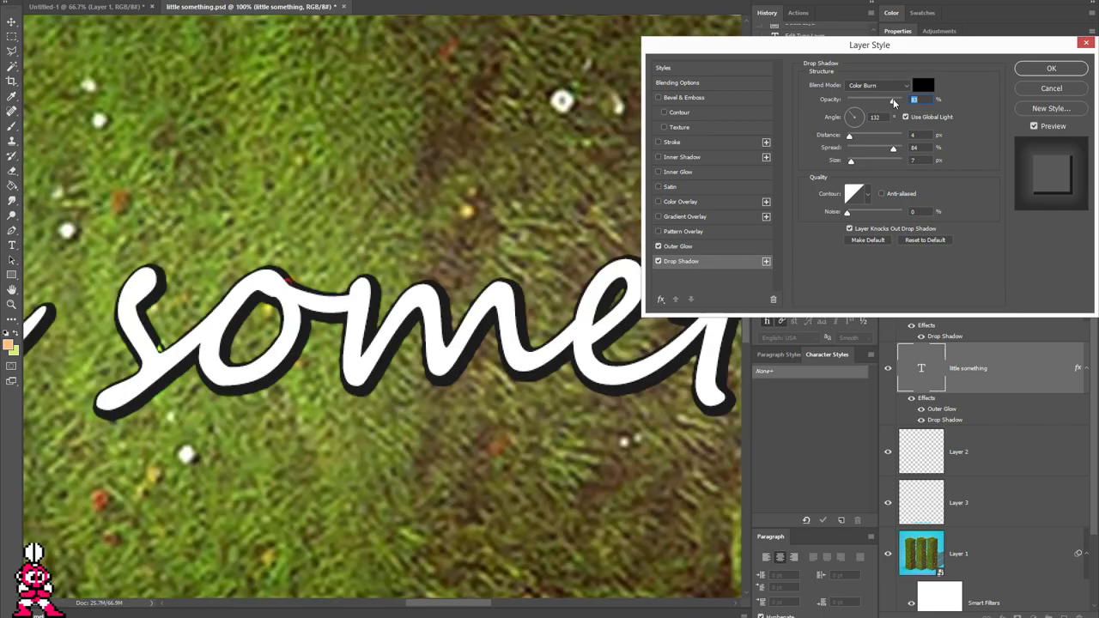
key(ctrl+minus)
key(ctrl+minus)
drag(891, 102, 857, 98)
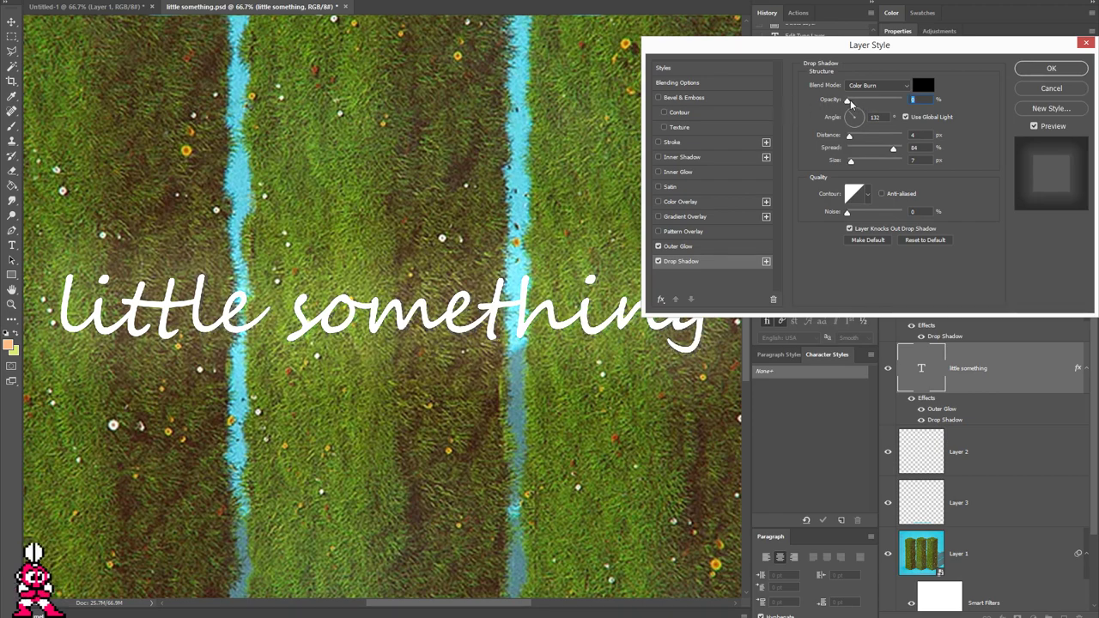
drag(852, 100, 859, 100)
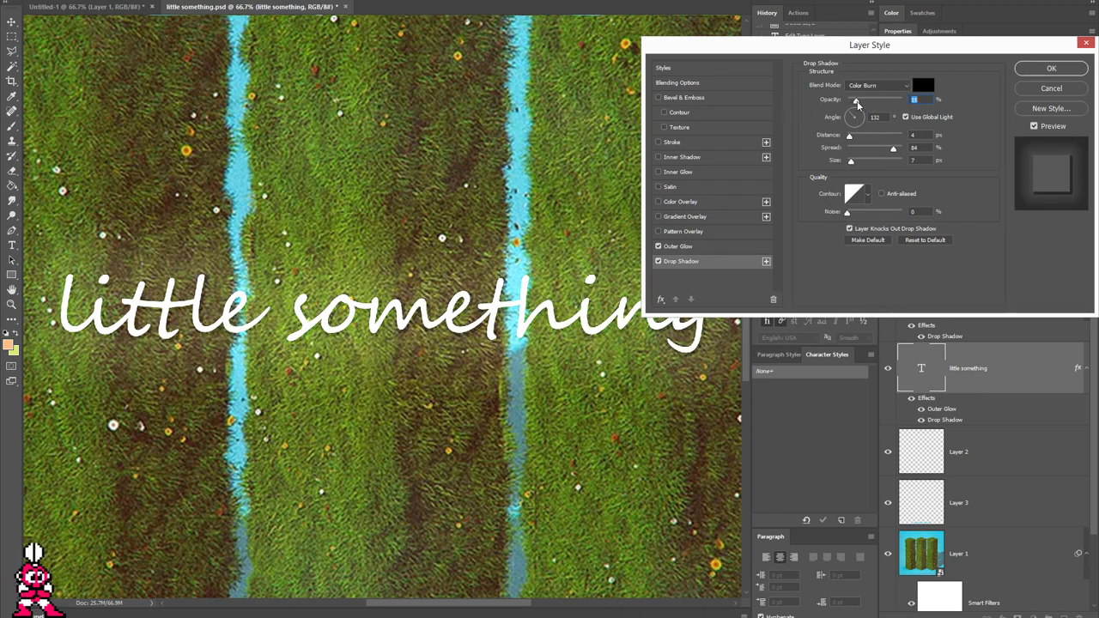
drag(859, 101, 863, 101)
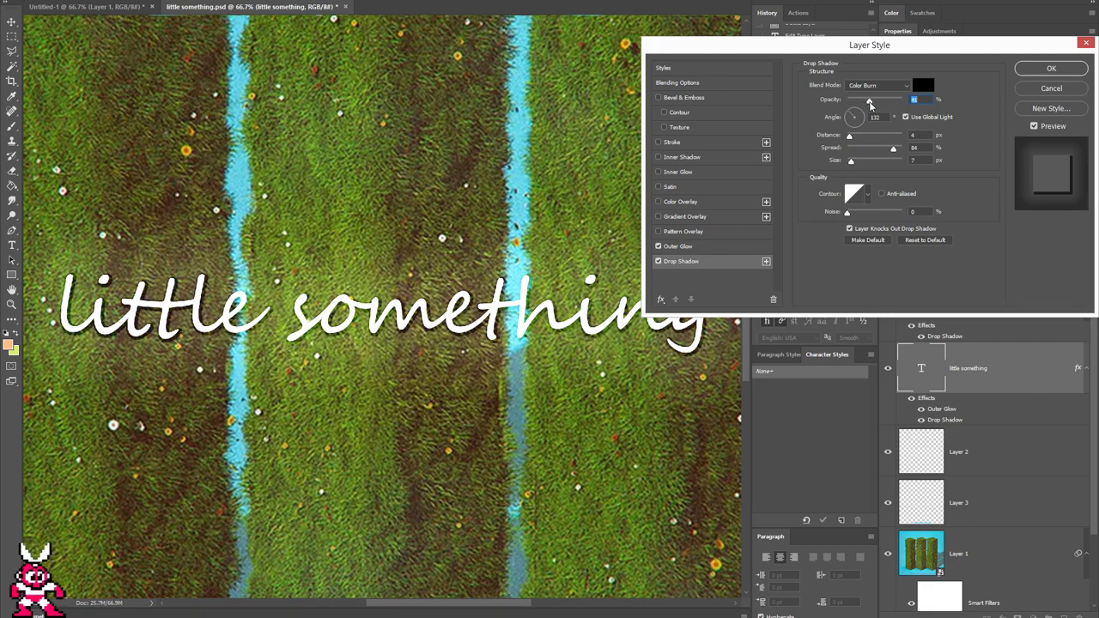
- Return the shadow to Normal blending and set its opacity to 29%
click(871, 86)
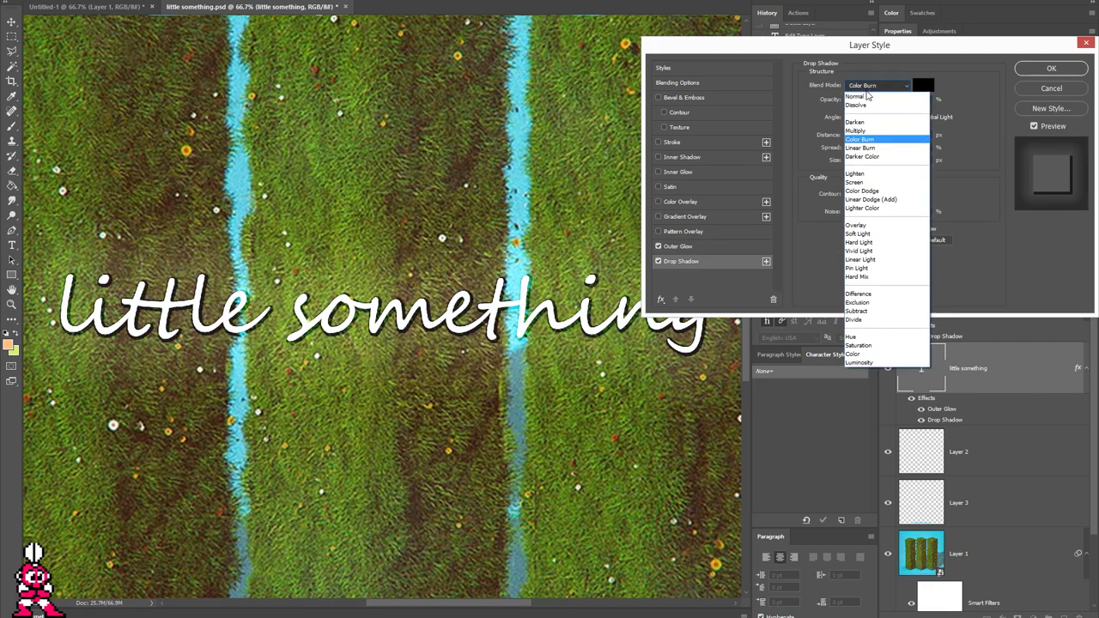
key(ctrl+minus)
key(ctrl+minus)
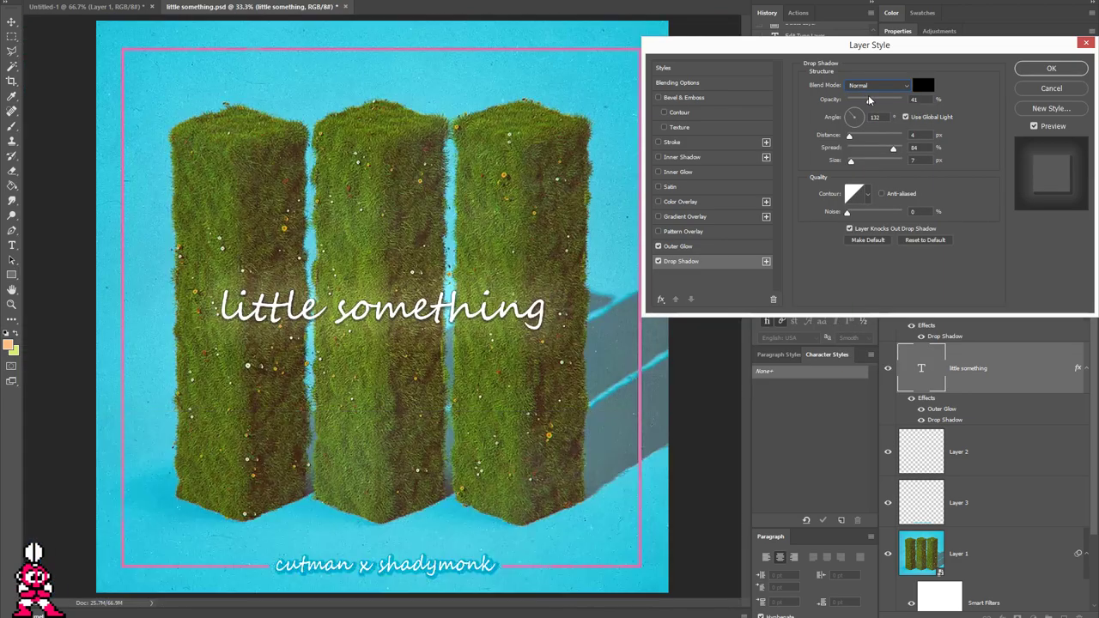
key(ctrl+plus)
key(ctrl+plus)
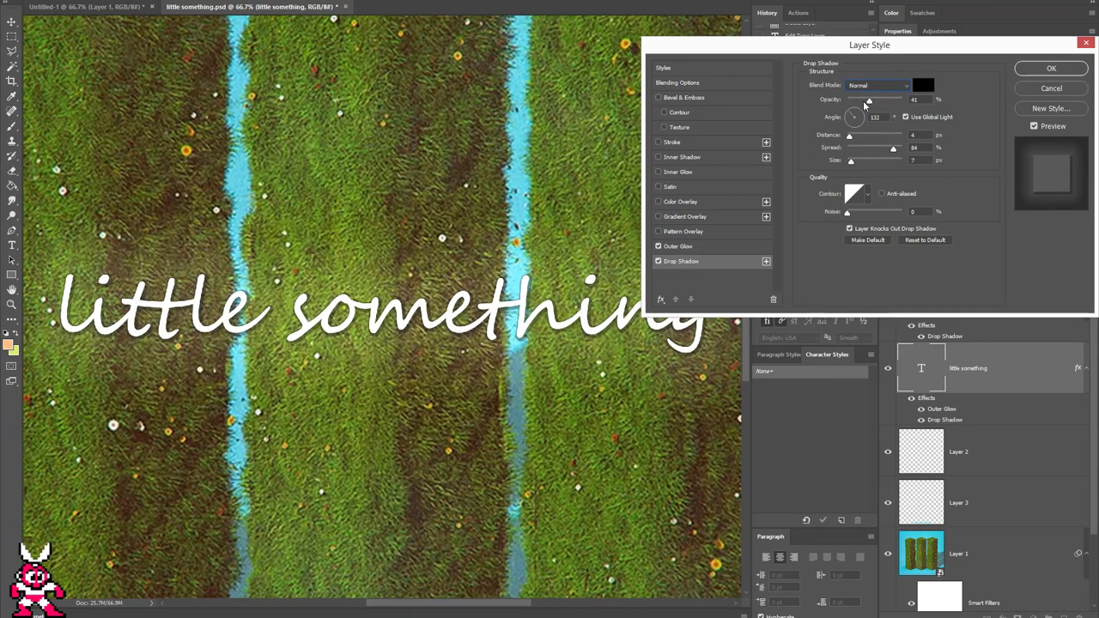
drag(865, 101, 859, 99)
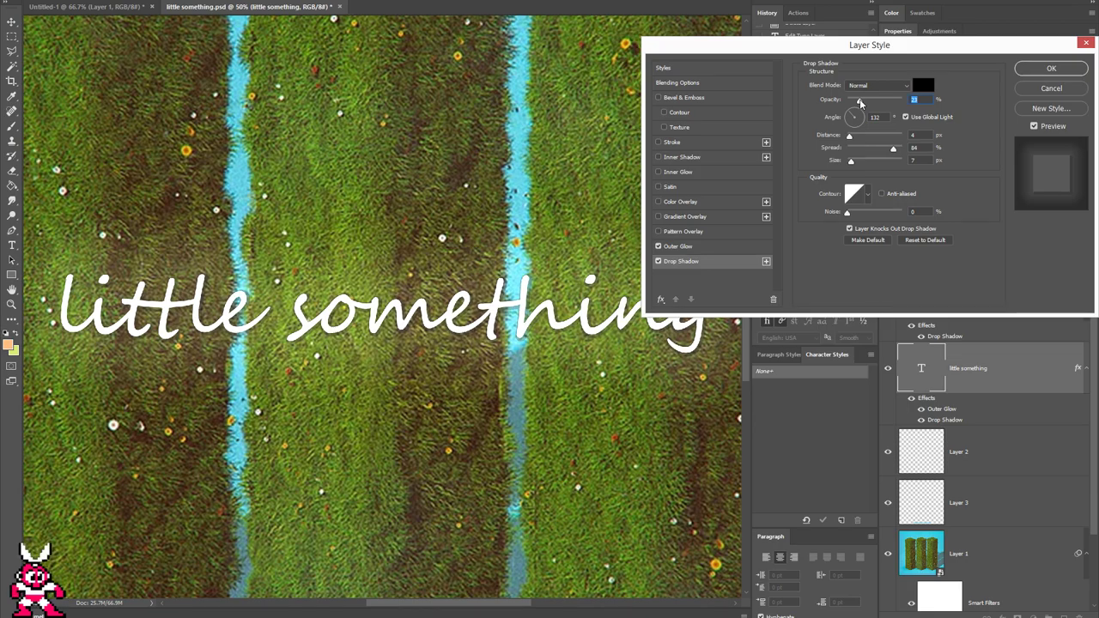
key(ctrl+minus)
key(ctrl+minus)
drag(859, 99, 869, 103)
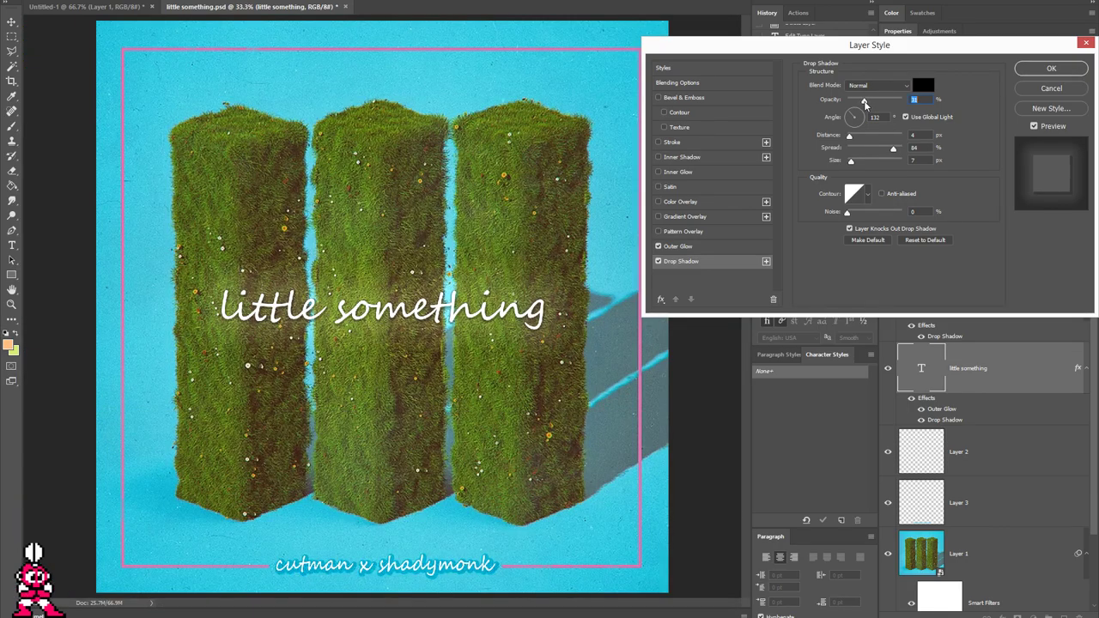
- Toggle Outer Glow and Drop Shadow on and off to compare, inspecting the letter edges
click(658, 247)
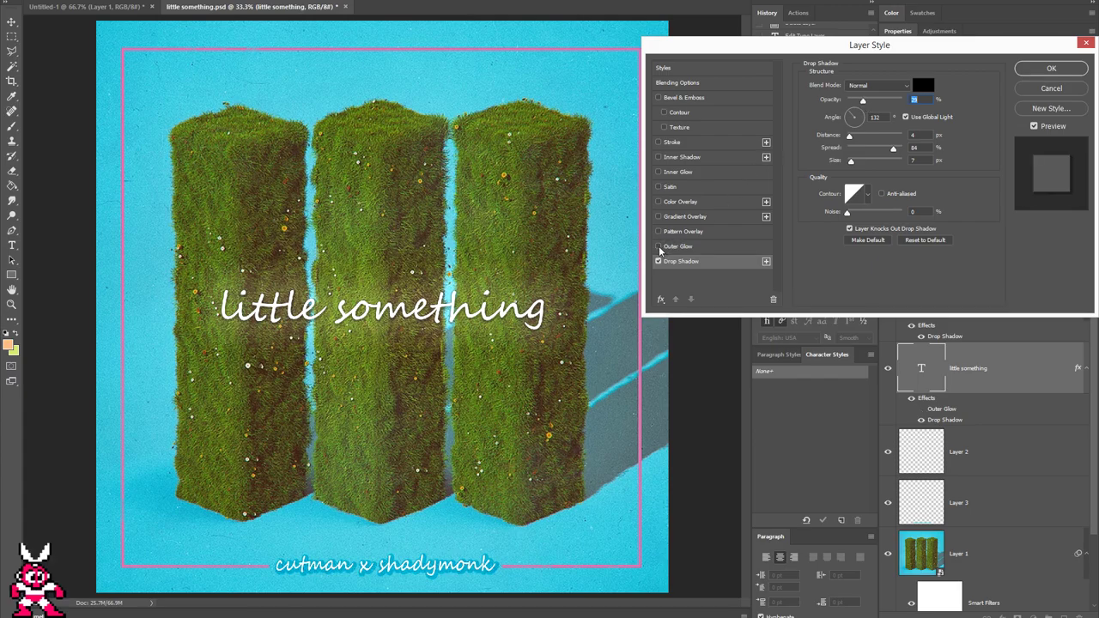
click(657, 261)
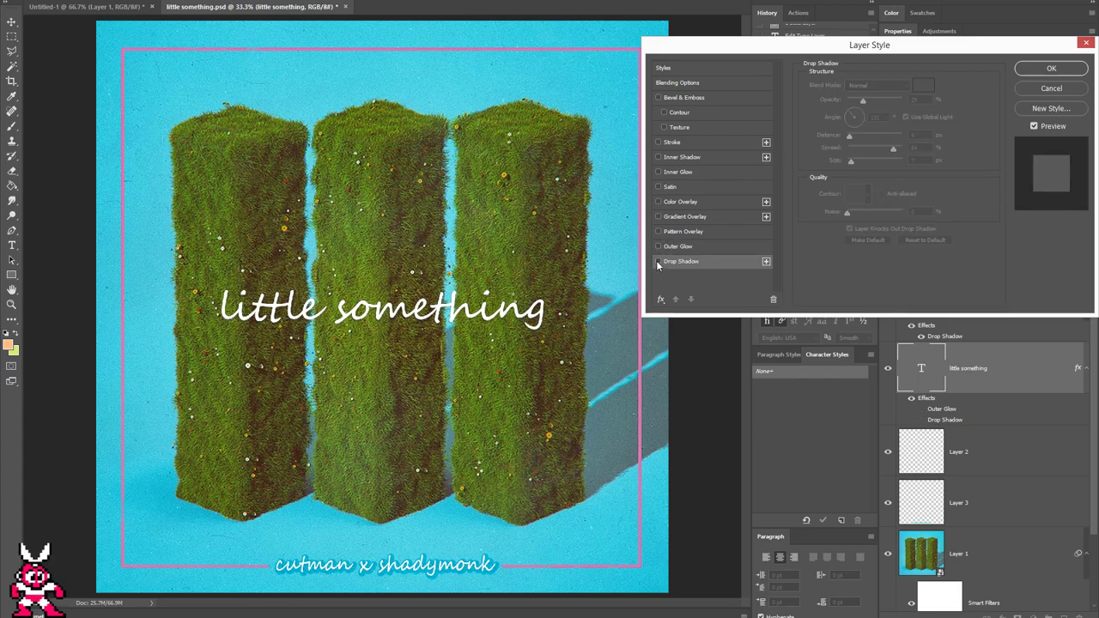
click(657, 261)
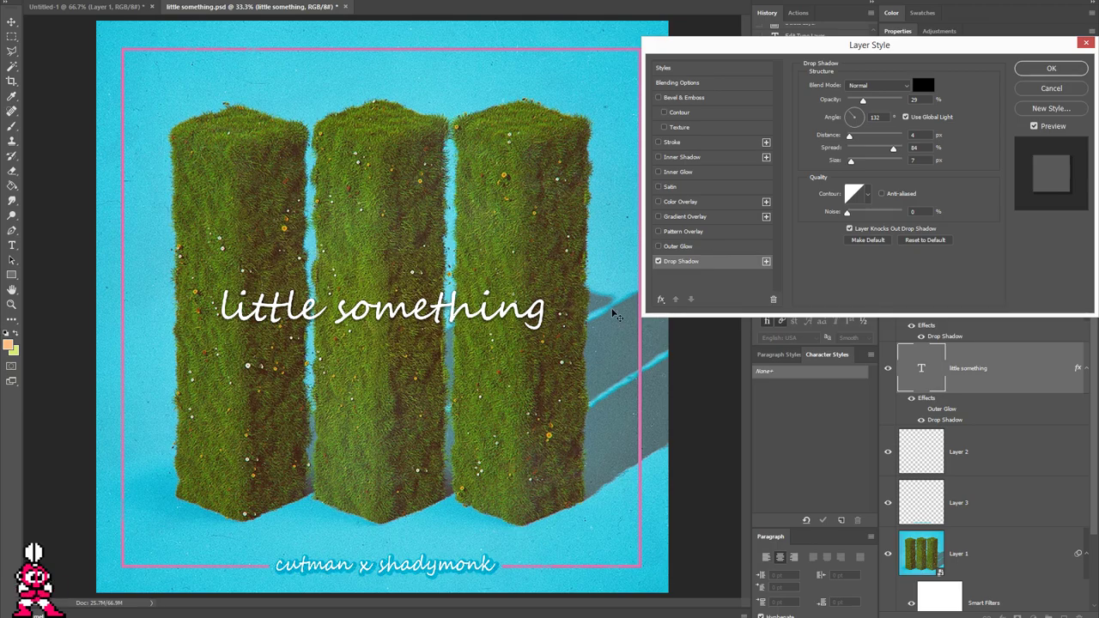
click(658, 262)
click(658, 261)
key(ctrl+plus)
key(ctrl+plus)
key(ctrl+plus)
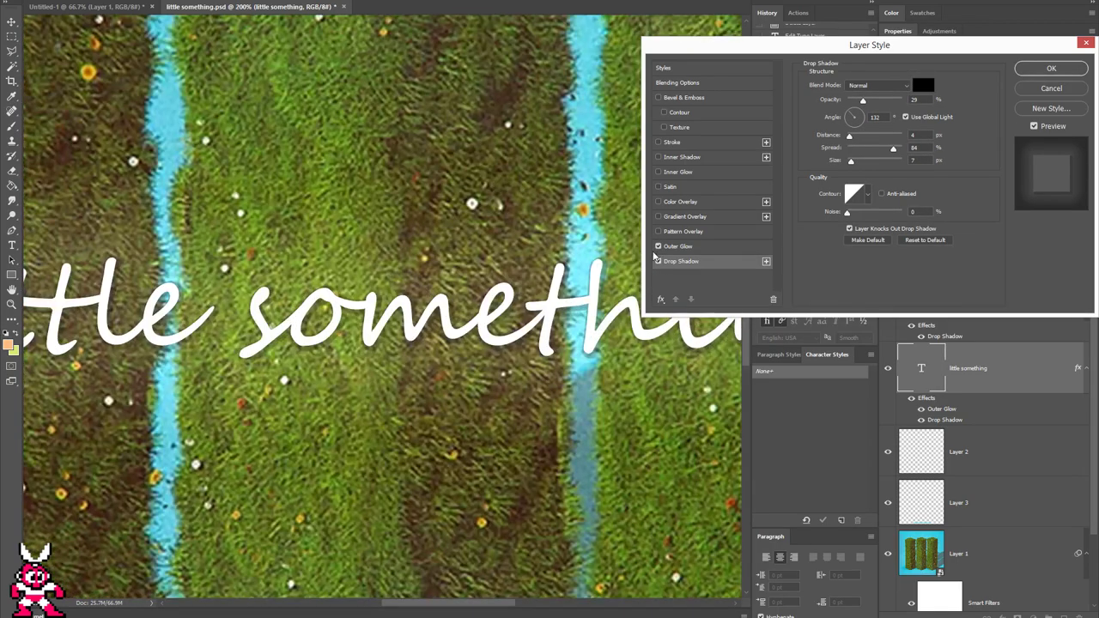
key(ctrl+plus)
key(ctrl+plus)
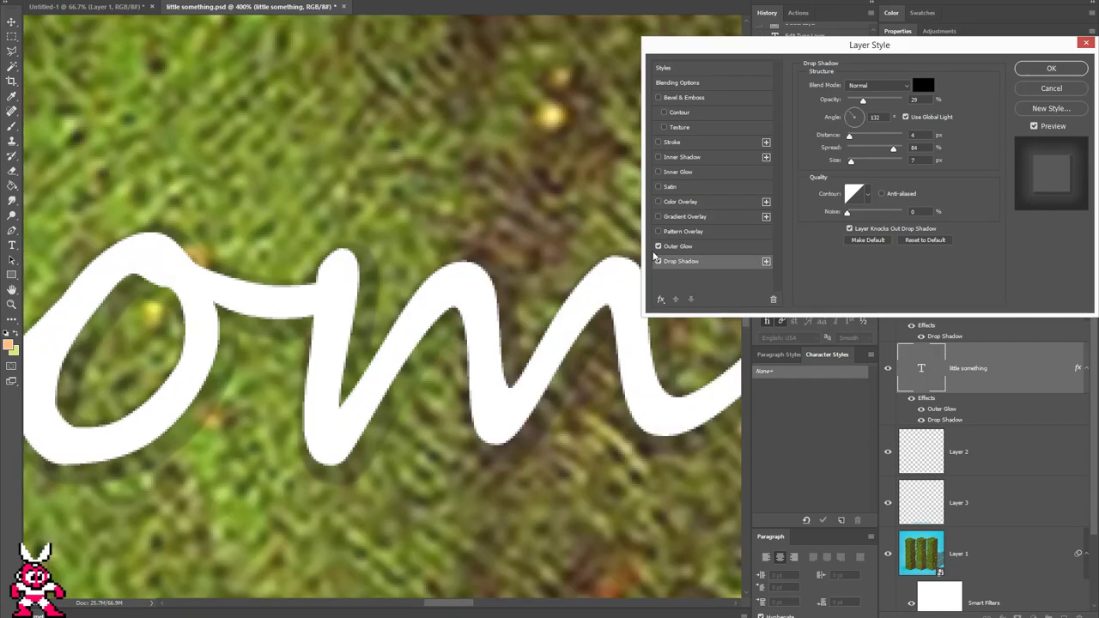
key(ctrl+minus)
key(ctrl+minus)
key(ctrl+minus)
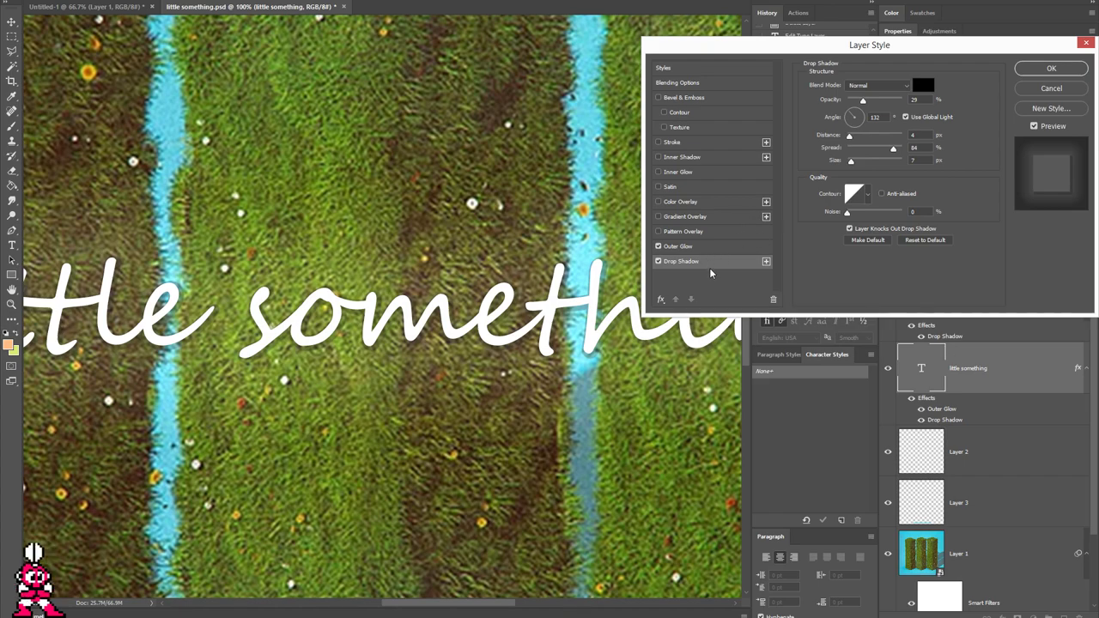
- Add a second drop shadow with 0% spread at full opacity
click(765, 261)
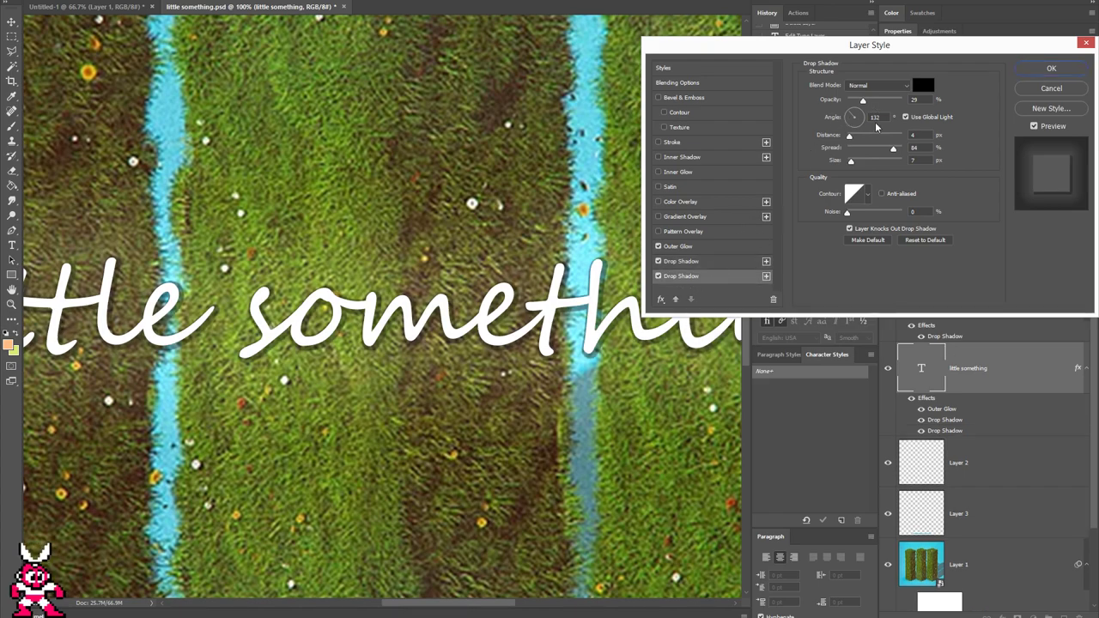
drag(892, 148, 819, 161)
click(852, 137)
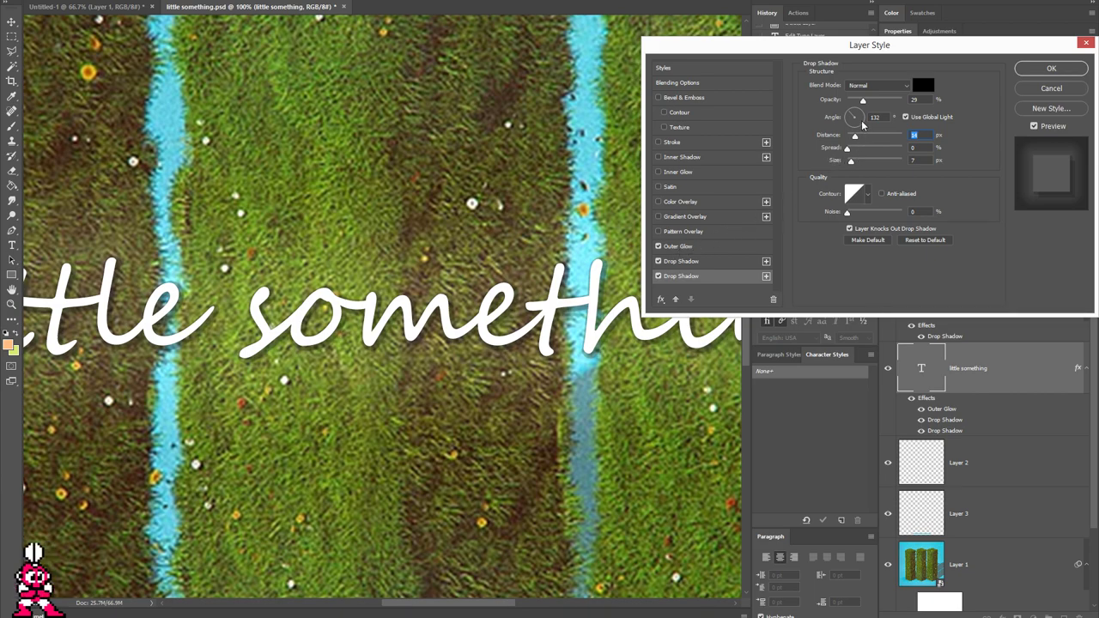
drag(863, 101, 910, 101)
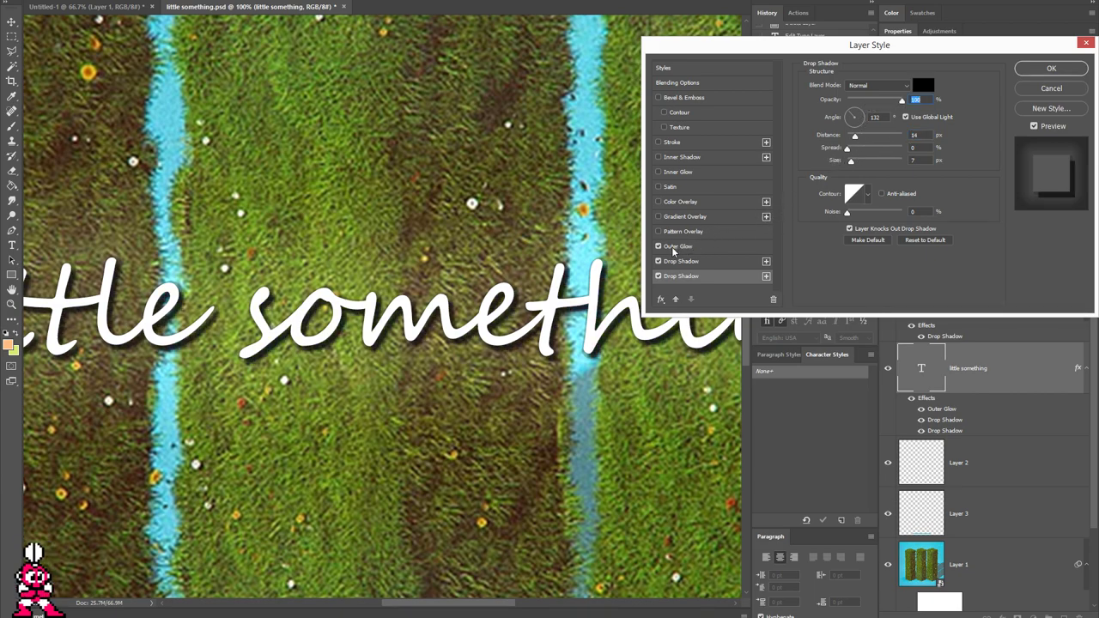
- With Outer Glow off, give the new shadow 6 px size, 7 px distance and lower opacity
click(659, 247)
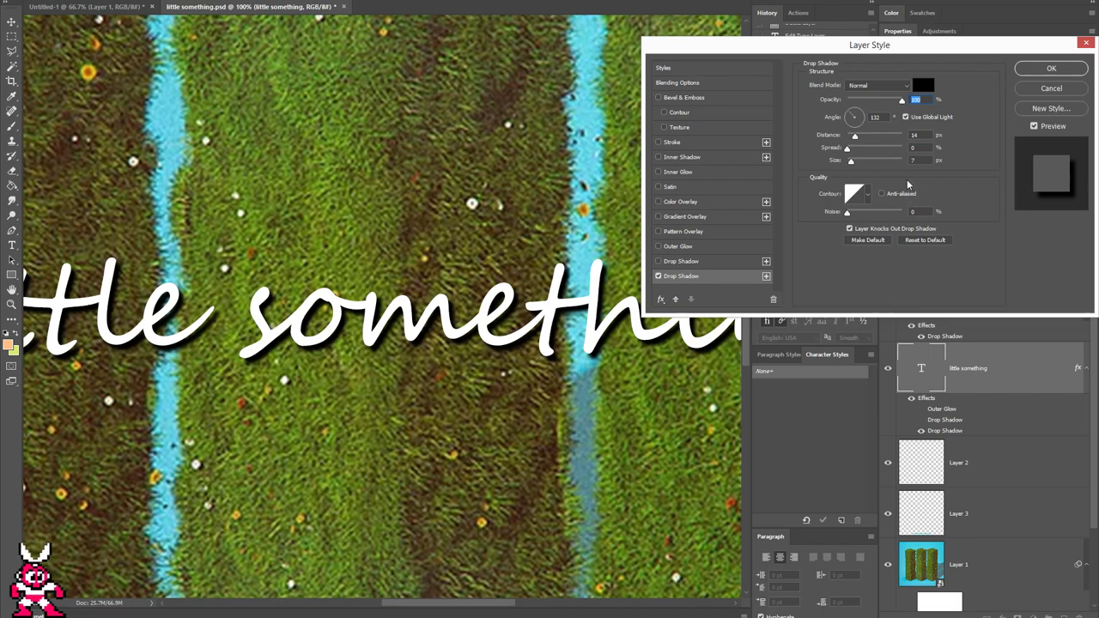
double_click(915, 161)
text(6)
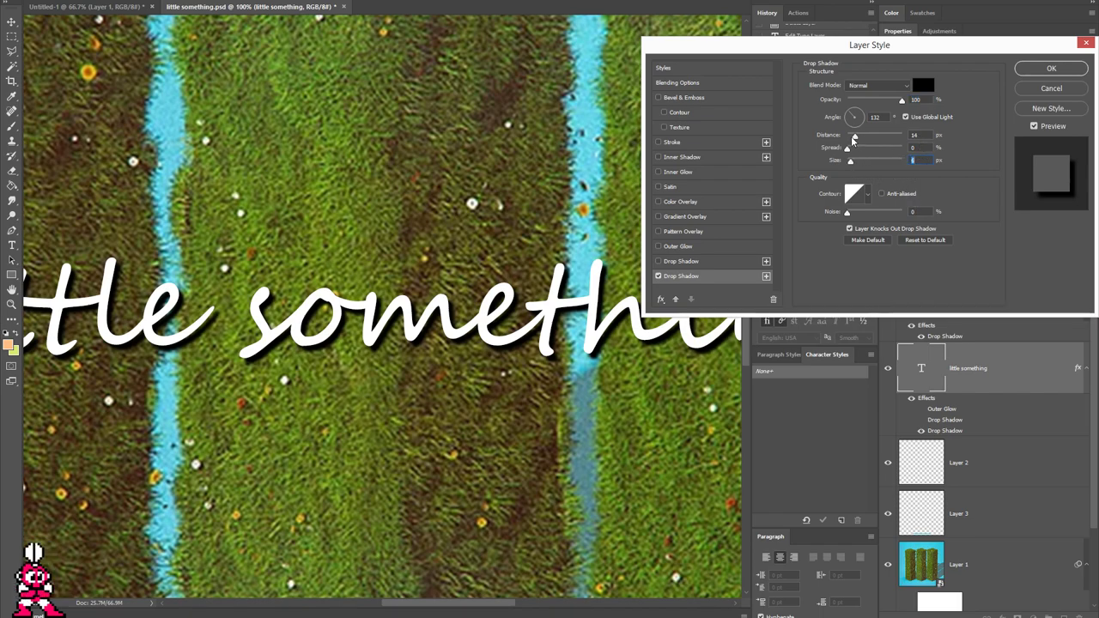
drag(854, 136, 851, 139)
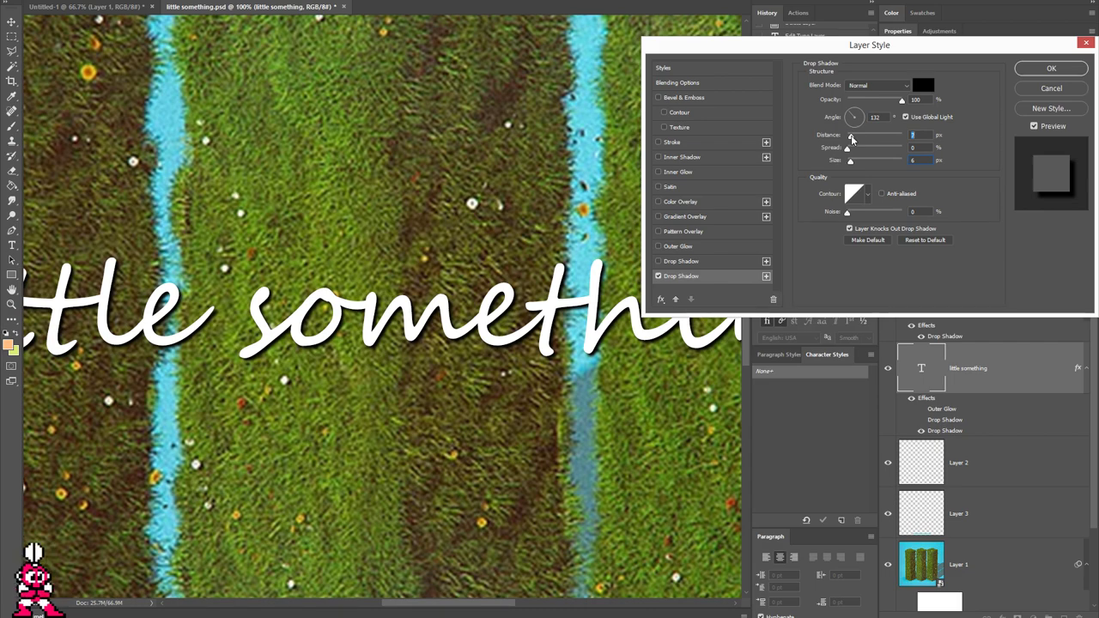
drag(901, 100, 877, 102)
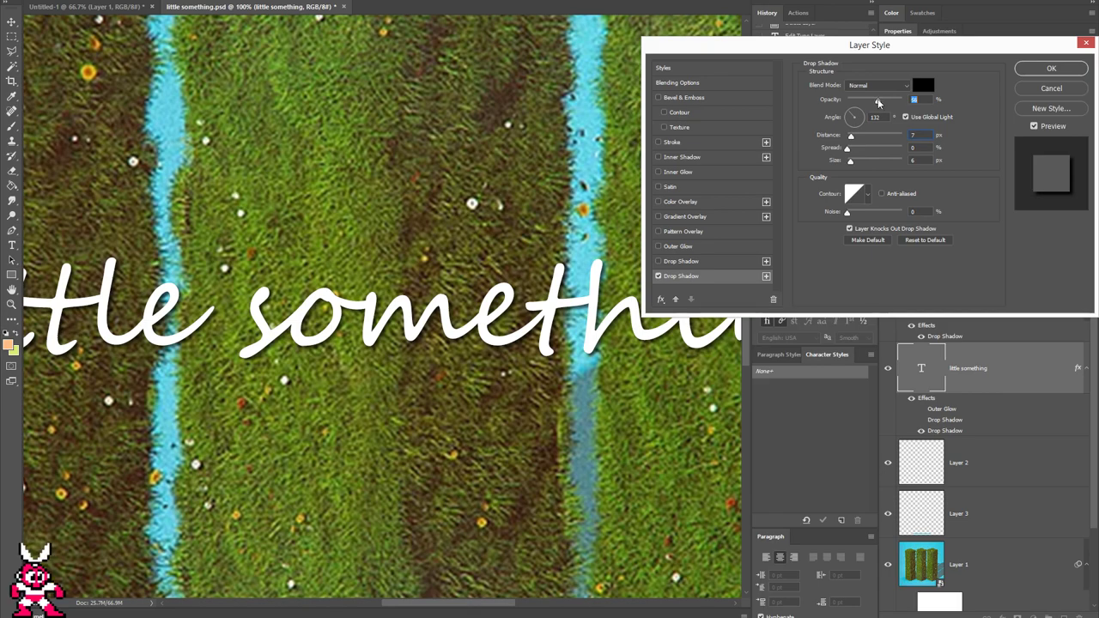
- Turn both drop shadows and the outer glow back on for the title, comparing the second shadow
click(658, 261)
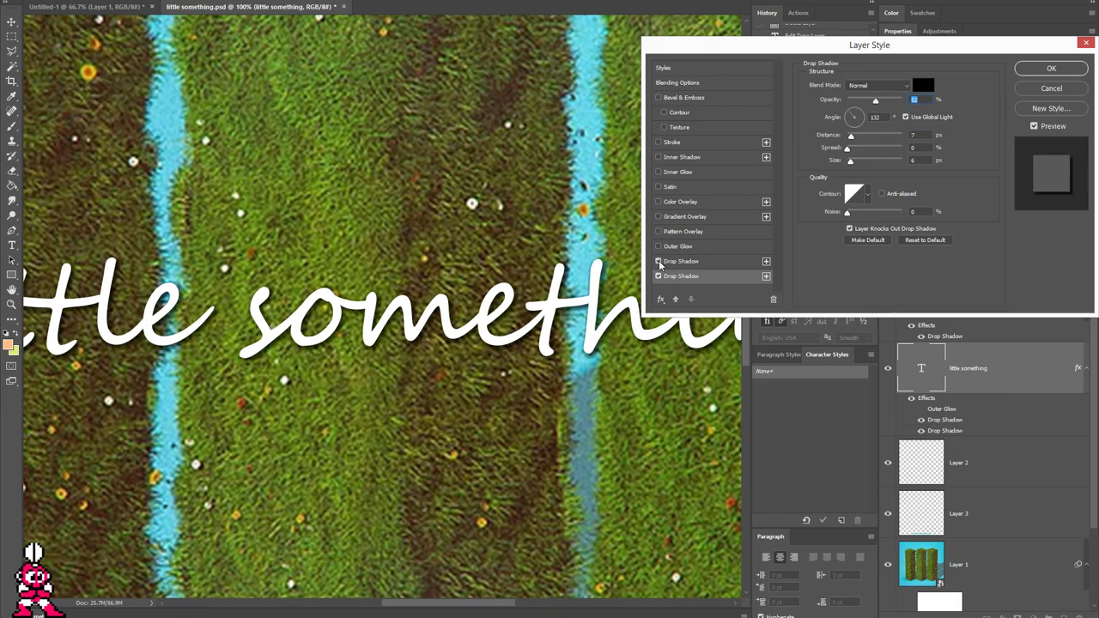
click(659, 275)
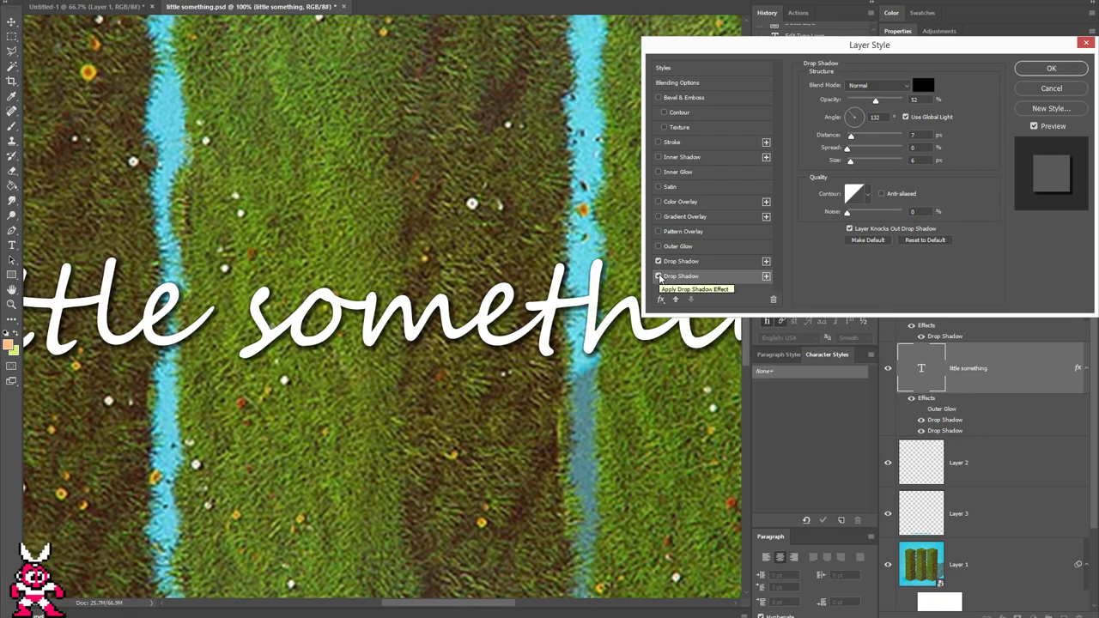
key(ctrl+minus)
key(ctrl+minus)
click(659, 276)
click(658, 276)
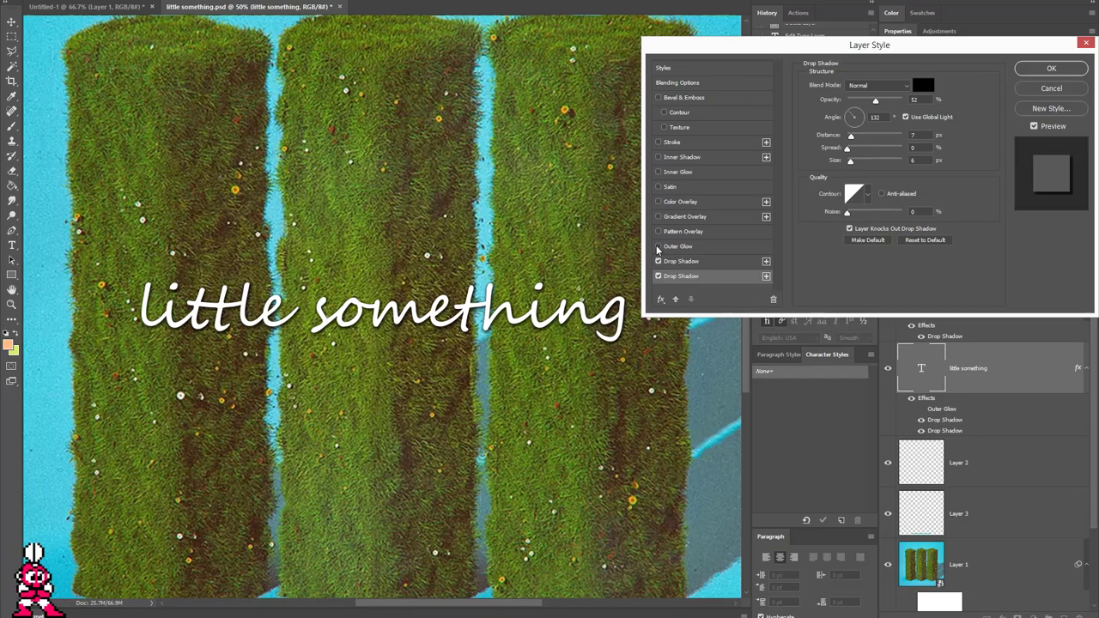
click(658, 246)
- Review the Outer Glow settings on the title and apply the layer style
key(ctrl+minus)
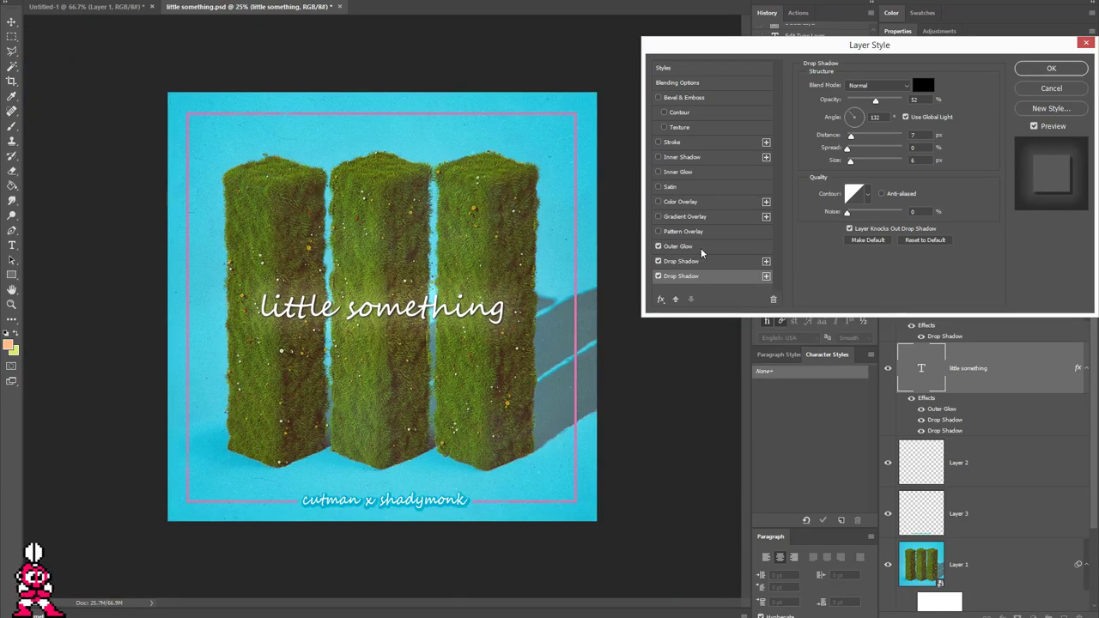
click(701, 248)
key(ctrl+plus)
key(ctrl+plus)
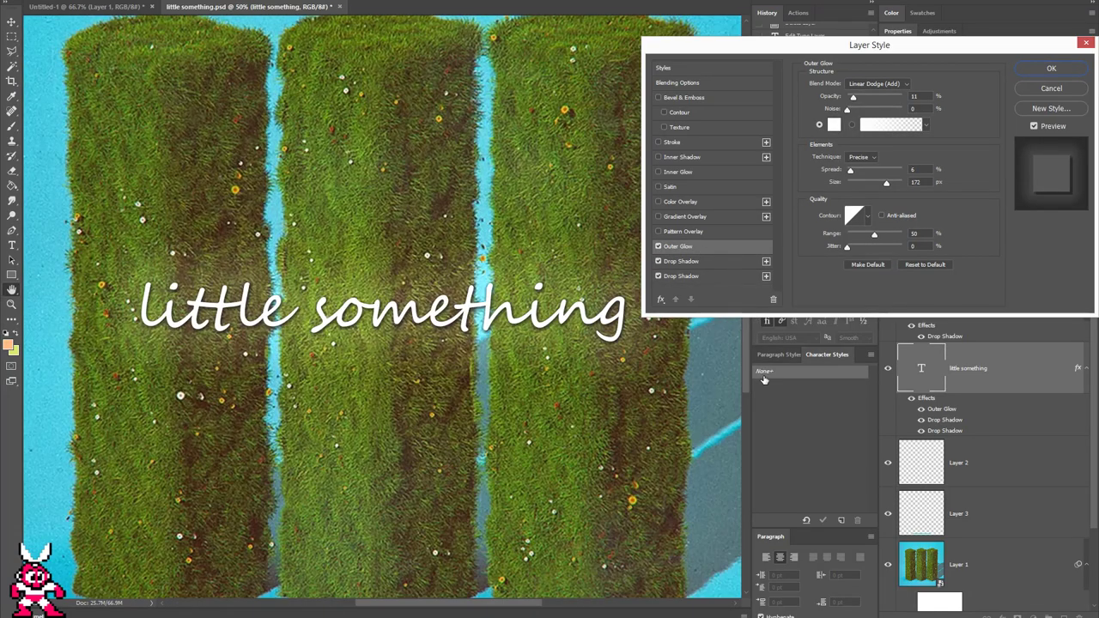
click(1051, 68)
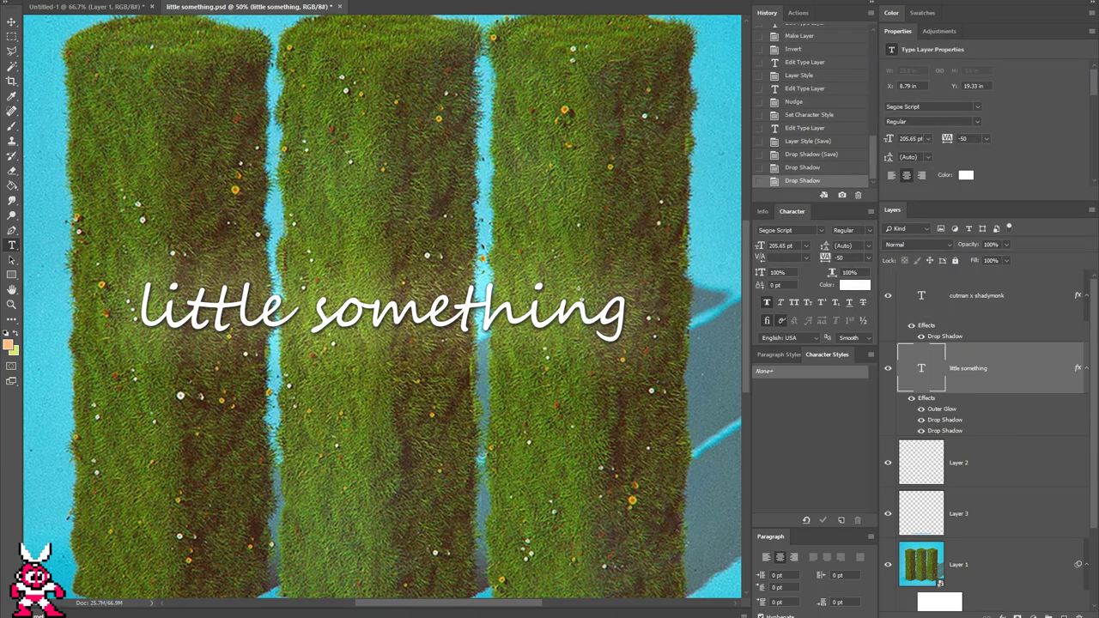